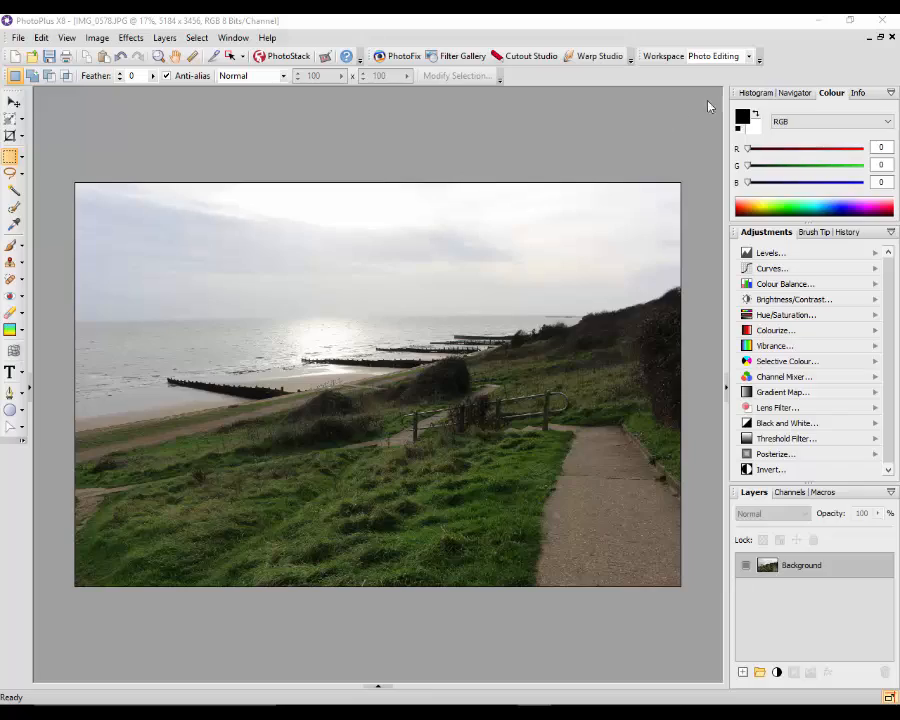
- Switch to the web browser and look through the shared files of the Fans of Serif Software group
{"action": "left_click", "coordinate": [826, 15]}
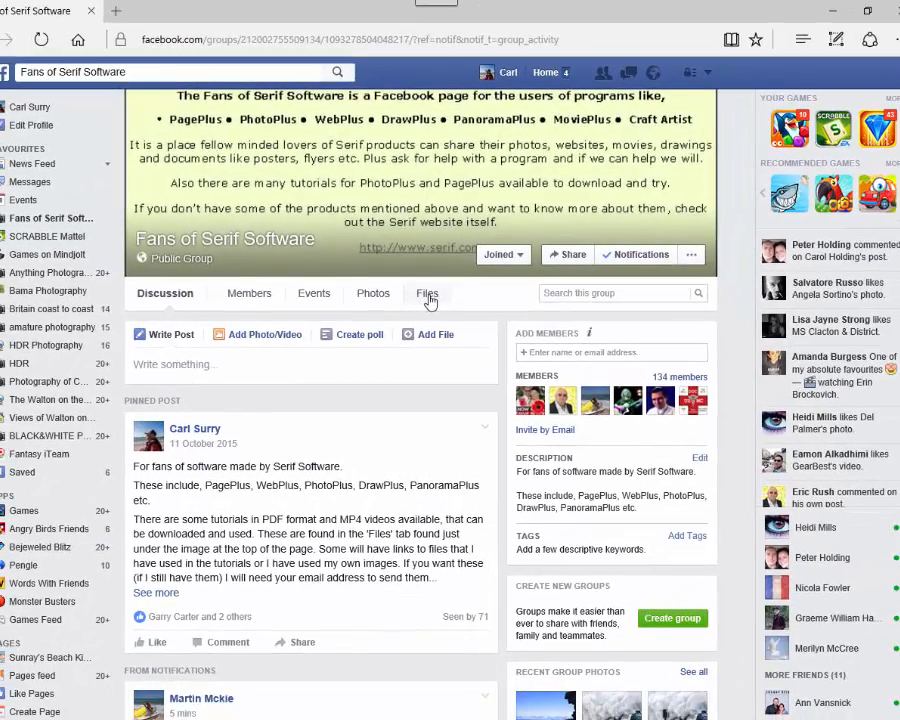
{"action": "left_click", "coordinate": [428, 296]}
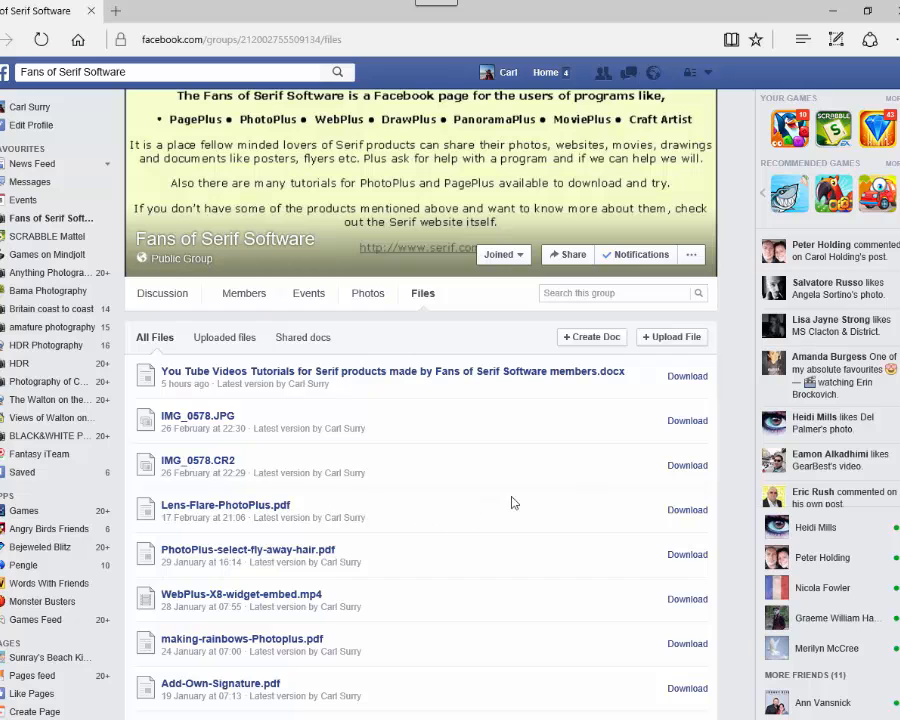
{"action": "scroll", "coordinate": [495, 521], "scroll_direction": "down", "scroll_amount": 1}
{"action": "scroll", "coordinate": [492, 523], "scroll_direction": "down", "scroll_amount": 4}
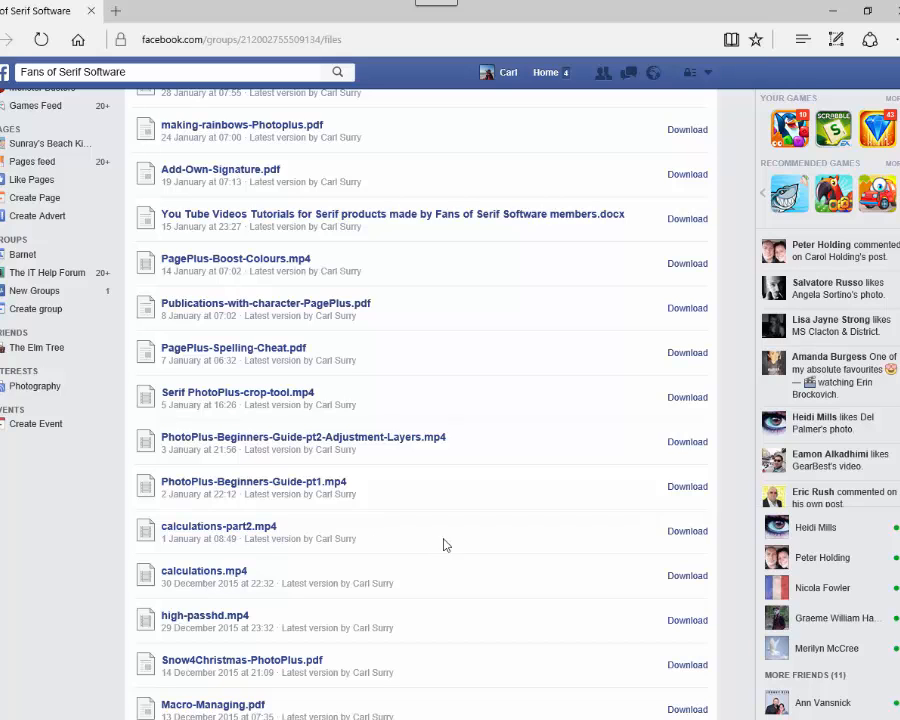
{"action": "scroll", "coordinate": [562, 410], "scroll_direction": "up", "scroll_amount": 4}
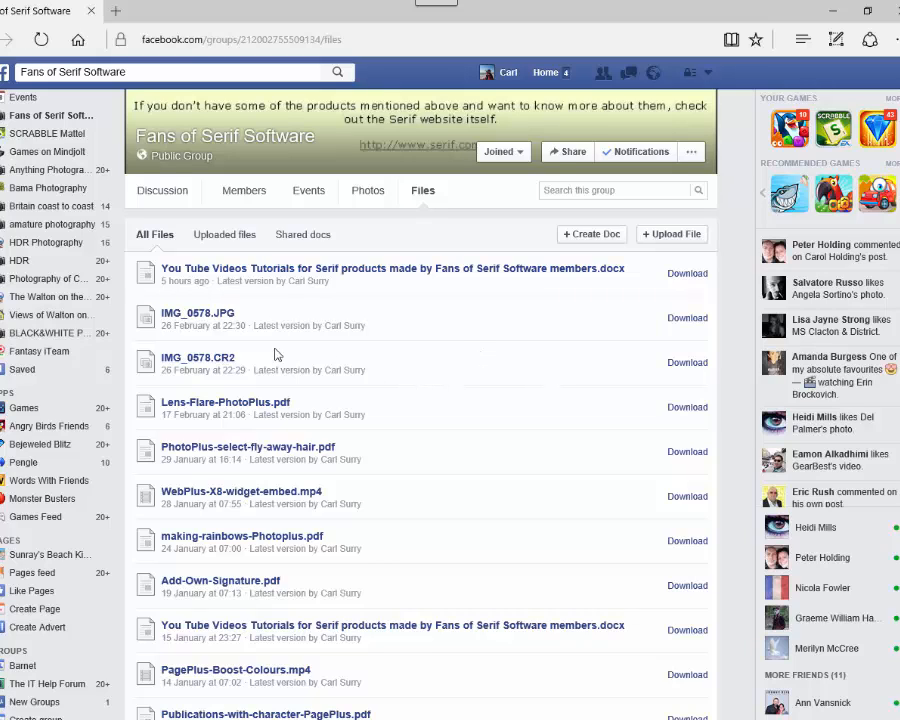
- Open the "PhotoPlus Chanllenge 26 February 2016" album from the group's photo albums
{"action": "left_click", "coordinate": [370, 191]}
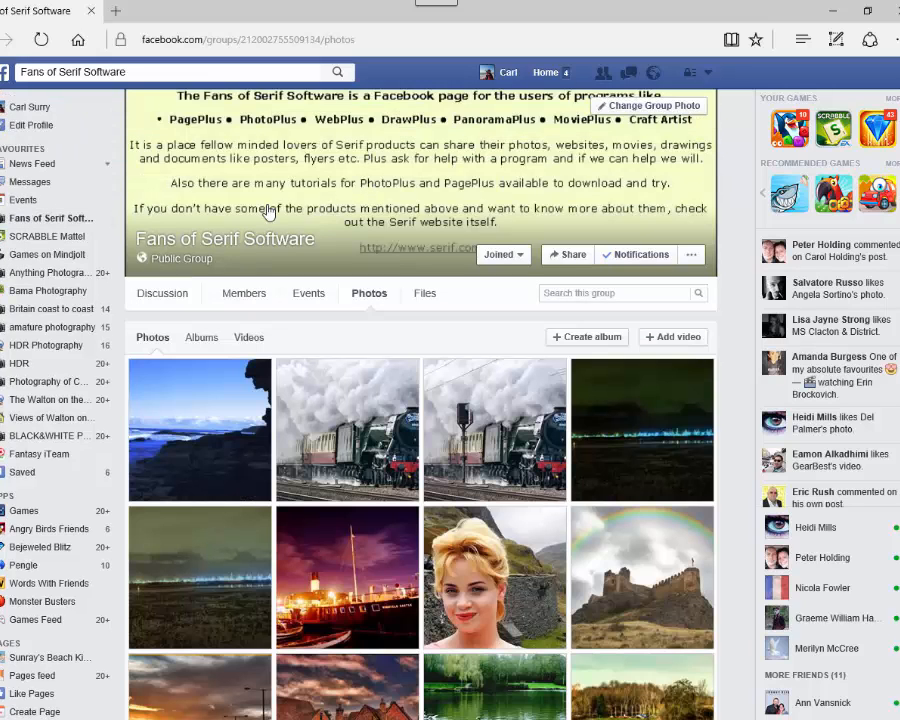
{"action": "left_click", "coordinate": [202, 340]}
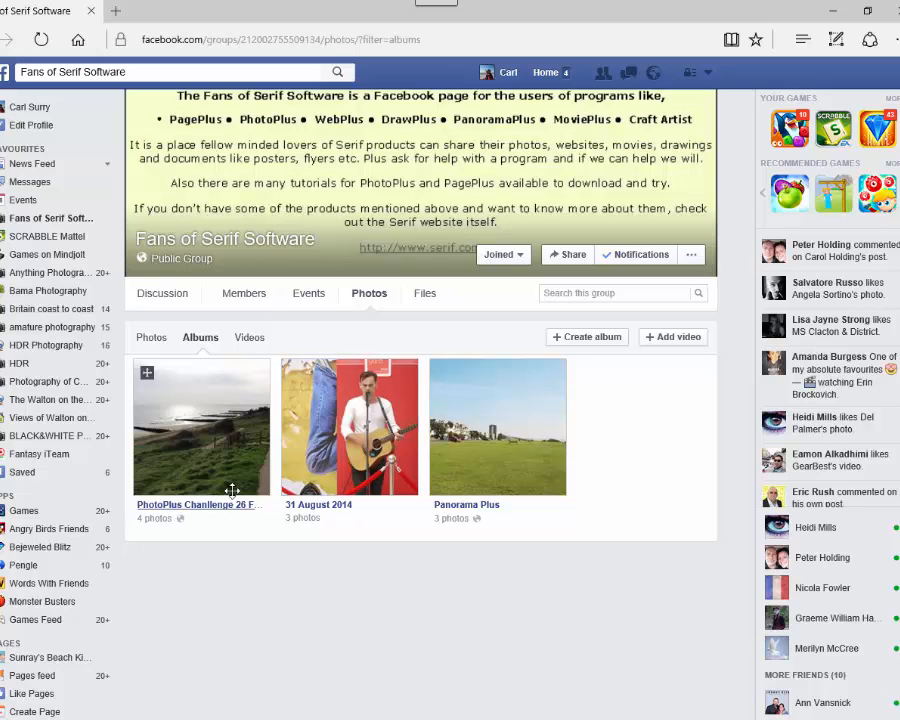
{"action": "left_click", "coordinate": [230, 445]}
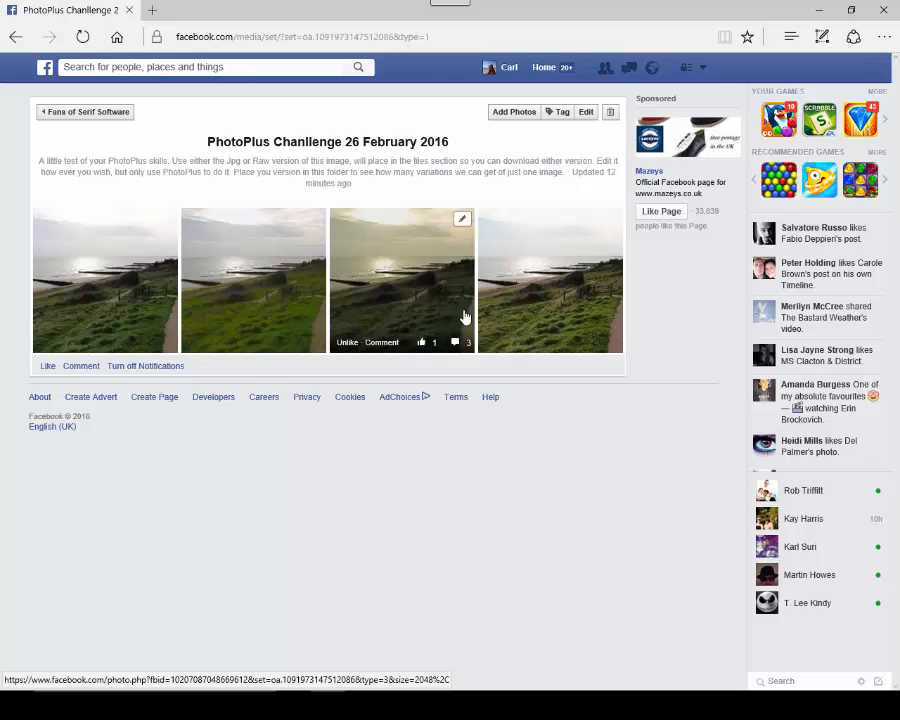
- View the fourth and third photos of the challenge album with their comments, and return to the album
{"action": "left_click", "coordinate": [521, 286]}
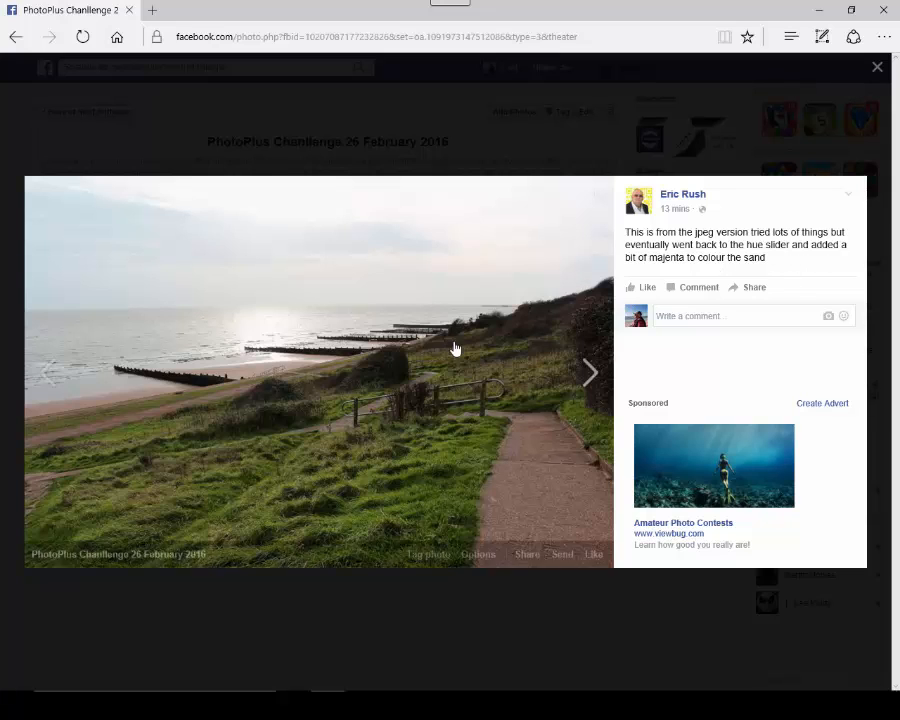
{"action": "left_click", "coordinate": [47, 372]}
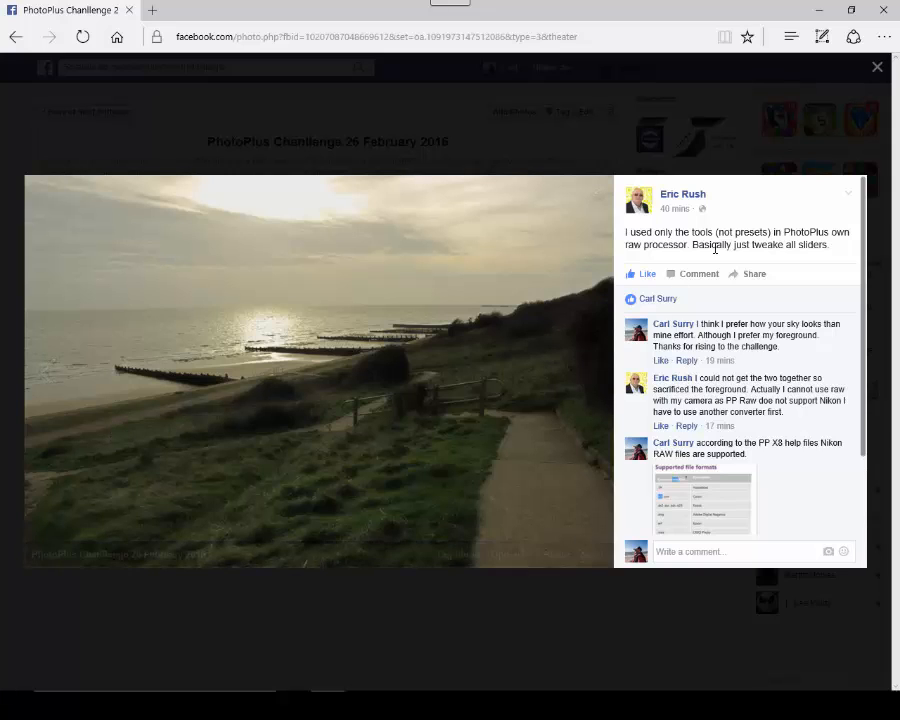
{"action": "left_click", "coordinate": [879, 67]}
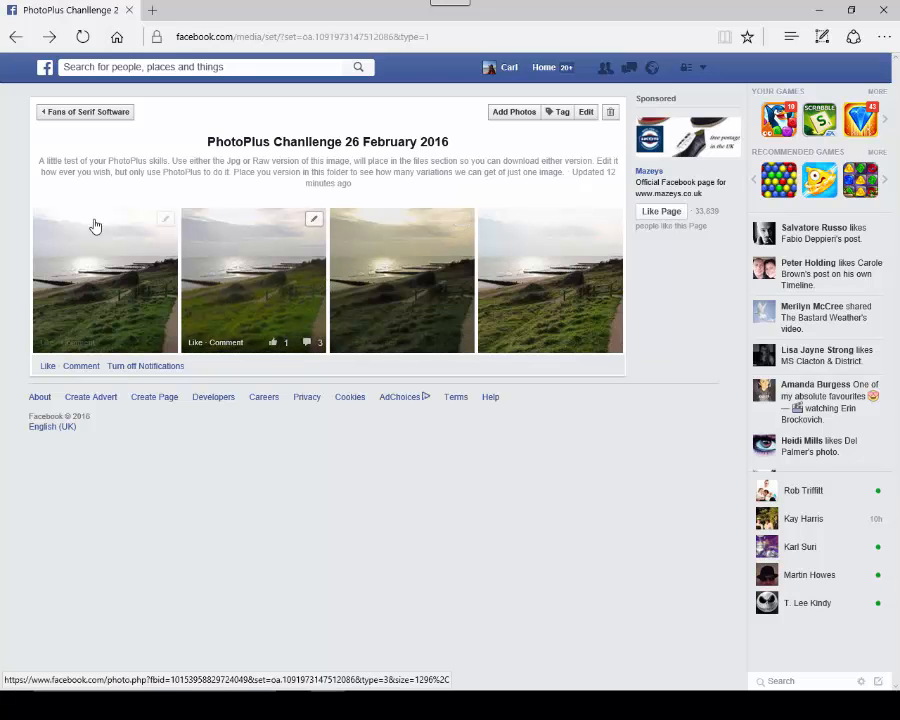
- Return to the Fans of Serif Software group page and switch back to PhotoPlus X8
{"action": "left_click", "coordinate": [77, 115]}
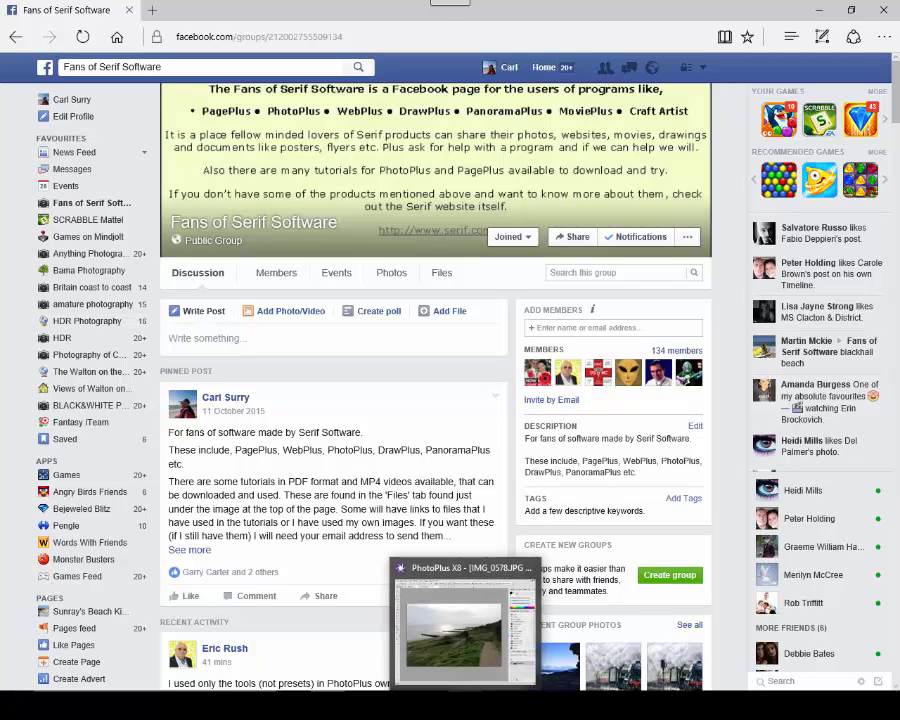
{"action": "left_click", "coordinate": [471, 688]}
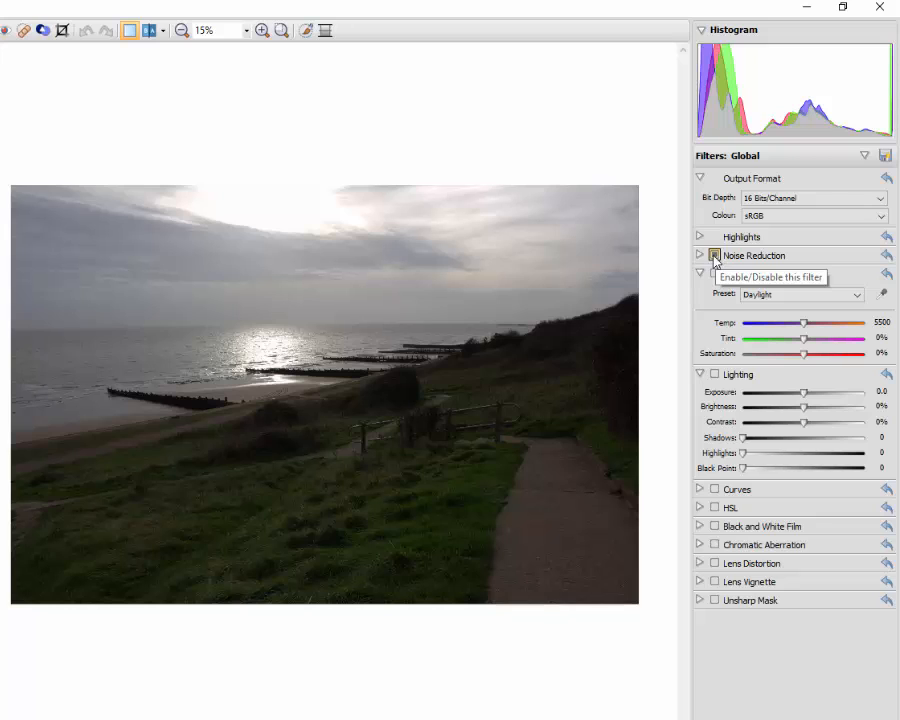
- Enable the Noise Reduction filter for the raw photo and check its settings before collapsing them
{"action": "left_click", "coordinate": [715, 257]}
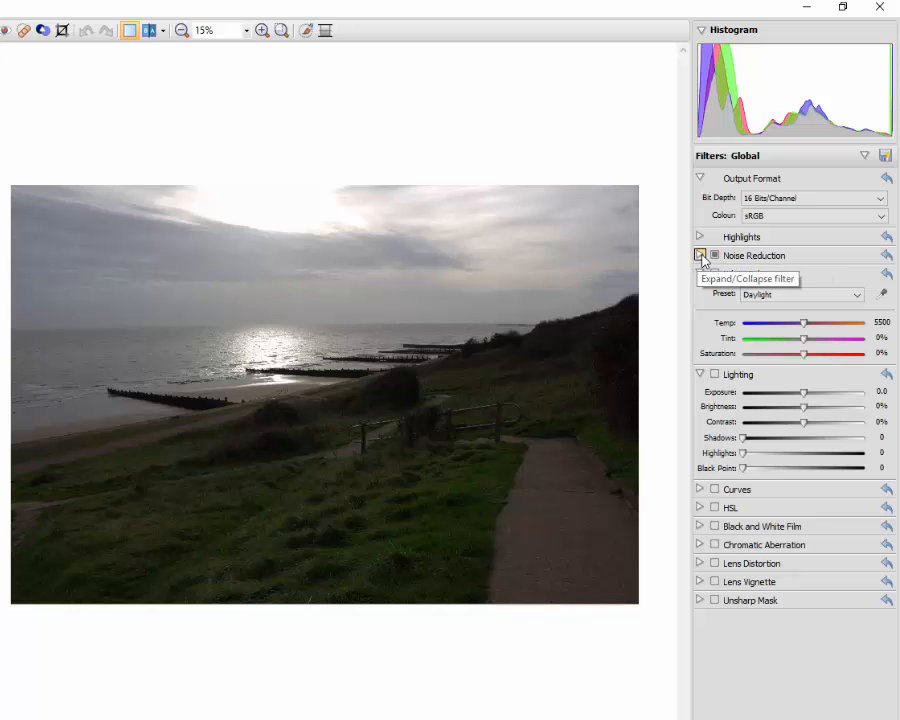
{"action": "left_click", "coordinate": [700, 256]}
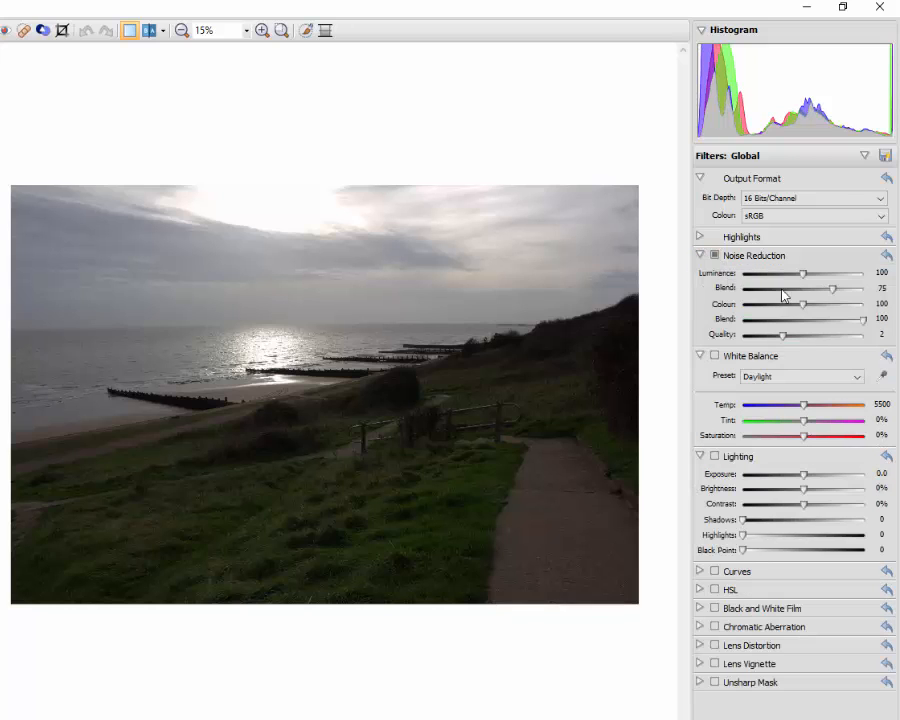
{"action": "left_click", "coordinate": [700, 256]}
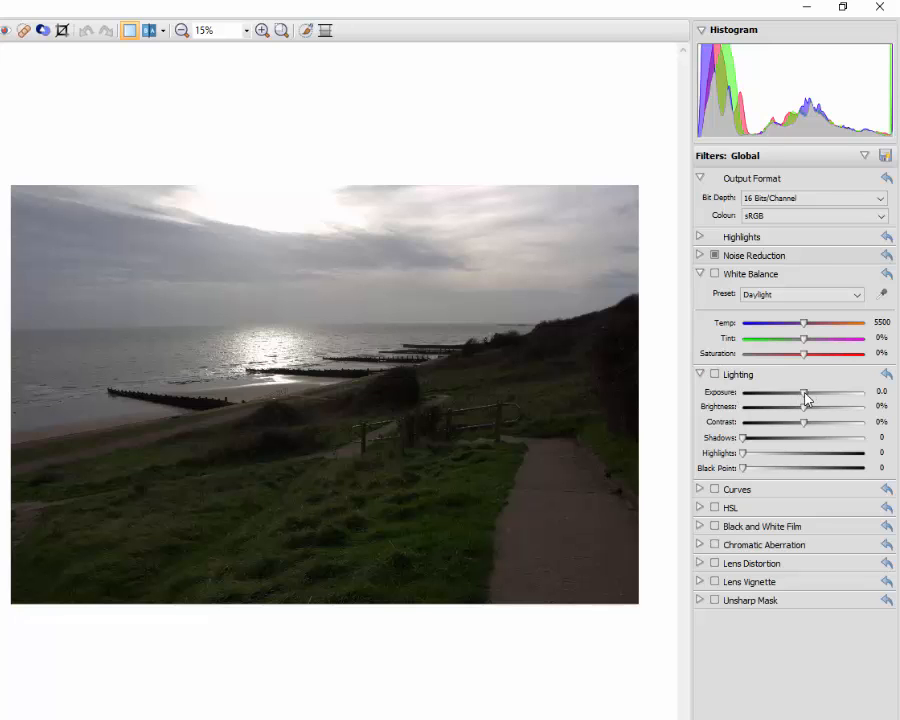
- Adjust the raw photo's Lighting filter to exposure 1.0, highlights 15, shadows 40 and black point 20
{"action": "left_click_drag", "start_coordinate": [806, 398], "coordinate": [836, 397]}
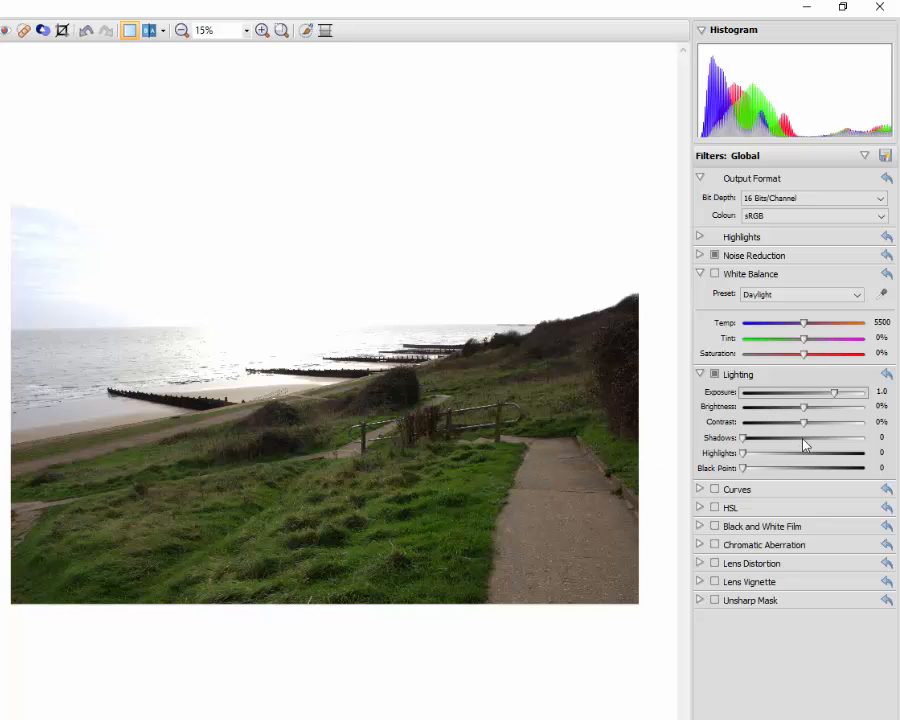
{"action": "left_click_drag", "start_coordinate": [745, 458], "coordinate": [764, 461]}
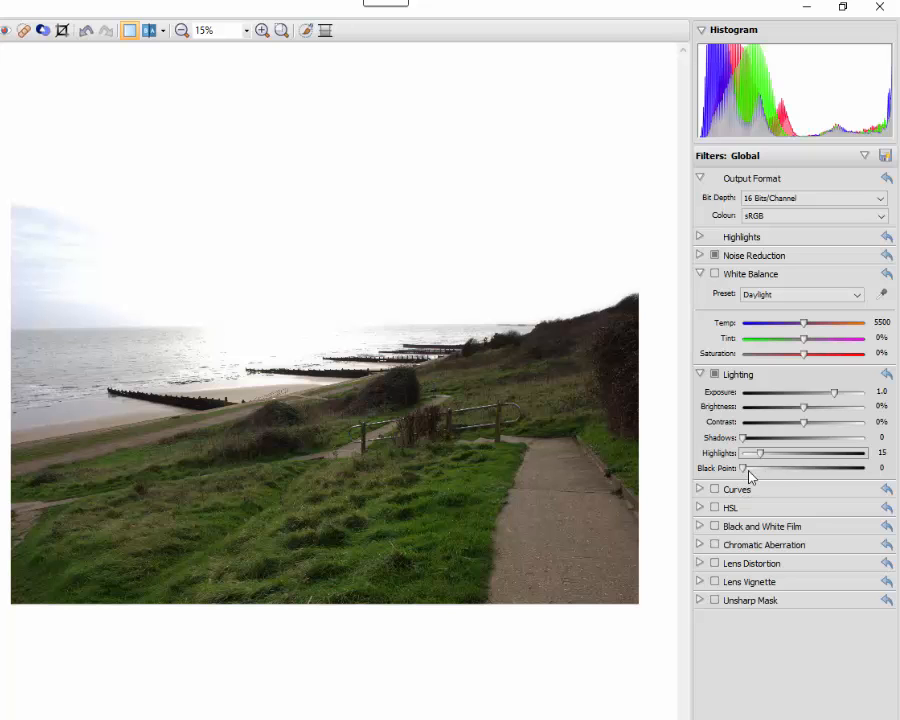
{"action": "left_click_drag", "start_coordinate": [745, 443], "coordinate": [794, 446]}
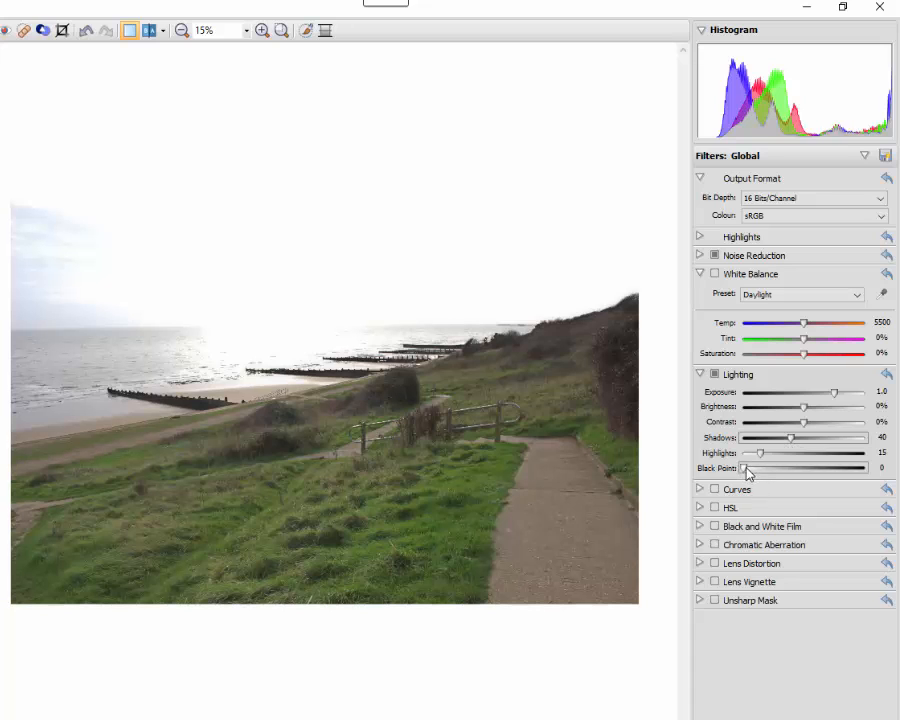
{"action": "left_click_drag", "start_coordinate": [744, 469], "coordinate": [768, 469]}
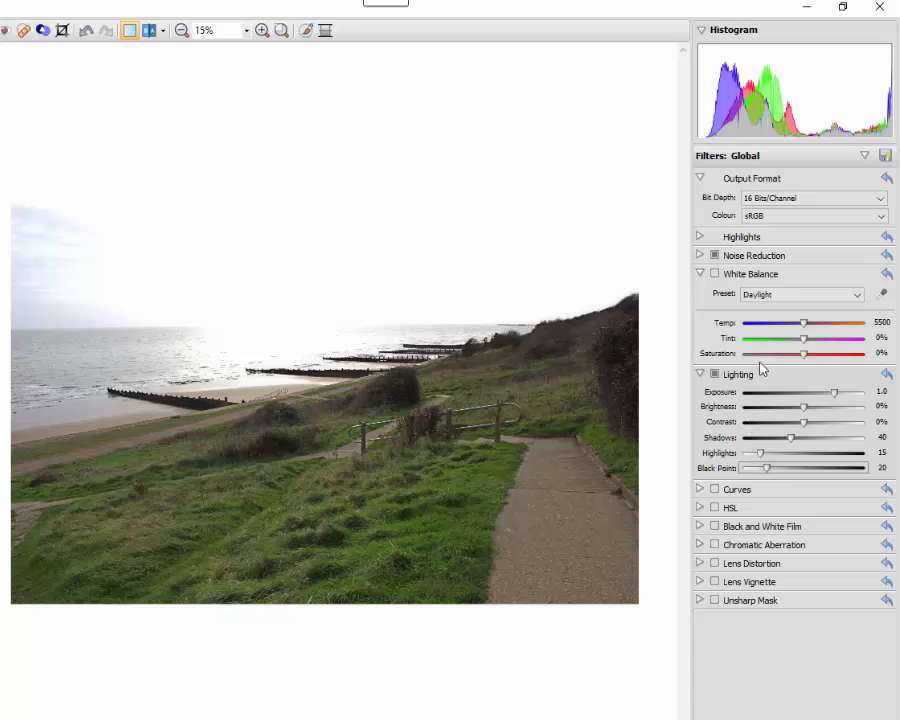
- Raise the raw photo's White Balance saturation to 70%
{"action": "left_click_drag", "start_coordinate": [806, 356], "coordinate": [848, 366]}
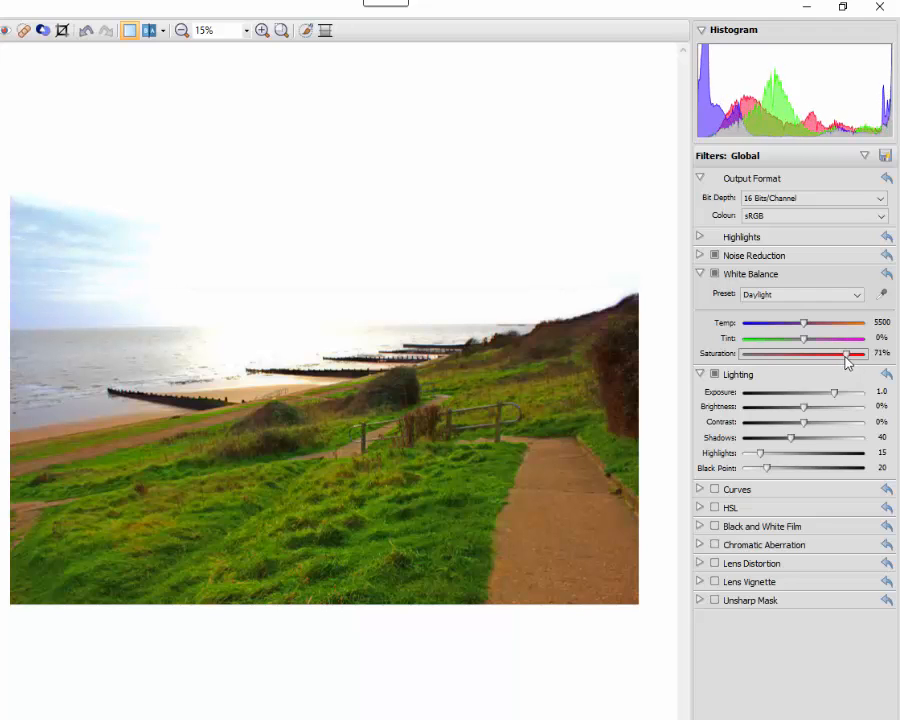
{"action": "left_click", "coordinate": [840, 356]}
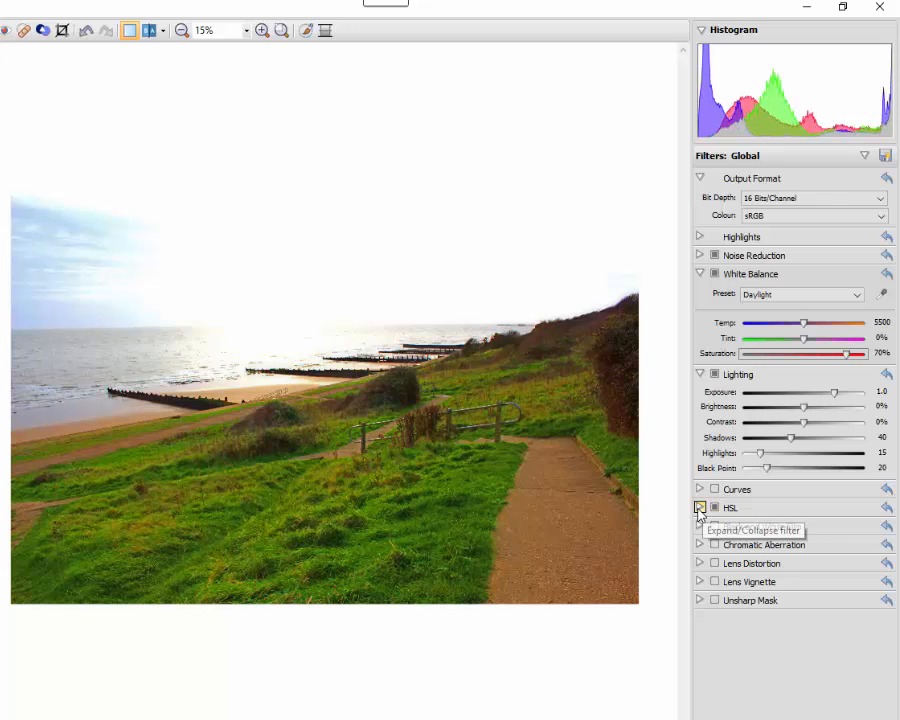
- Set the saturation of the Reds channel to 50 in the HSL filter
{"action": "left_click", "coordinate": [700, 508]}
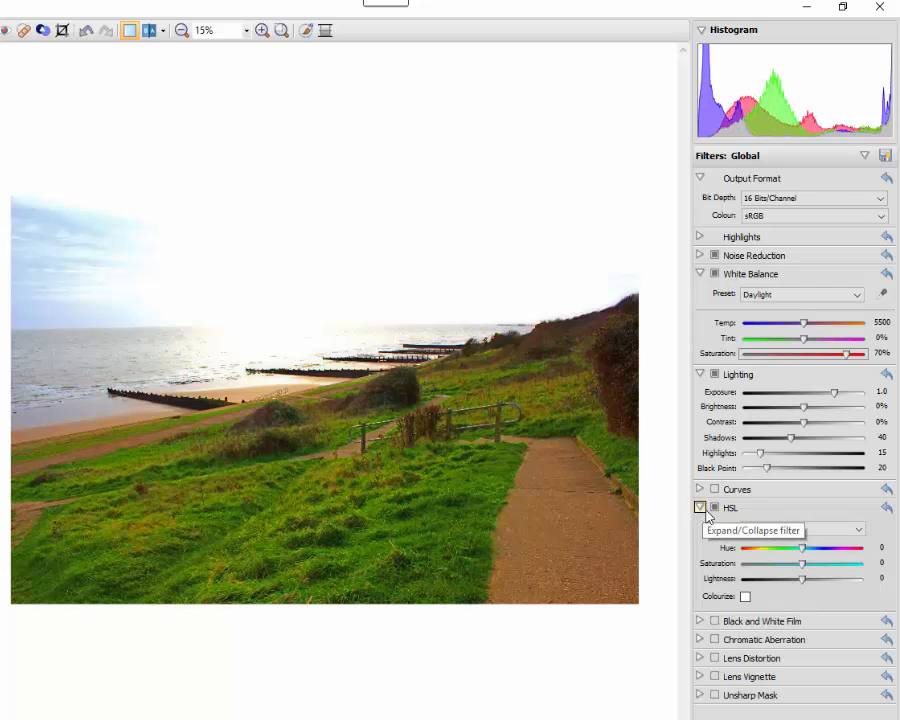
{"action": "left_click", "coordinate": [862, 530]}
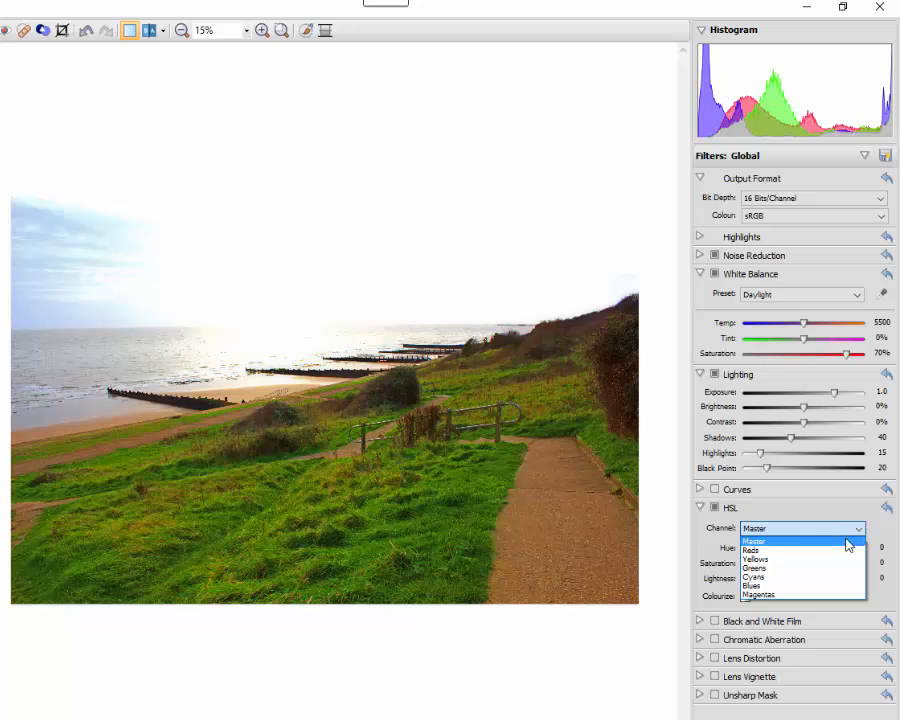
{"action": "left_click", "coordinate": [843, 548]}
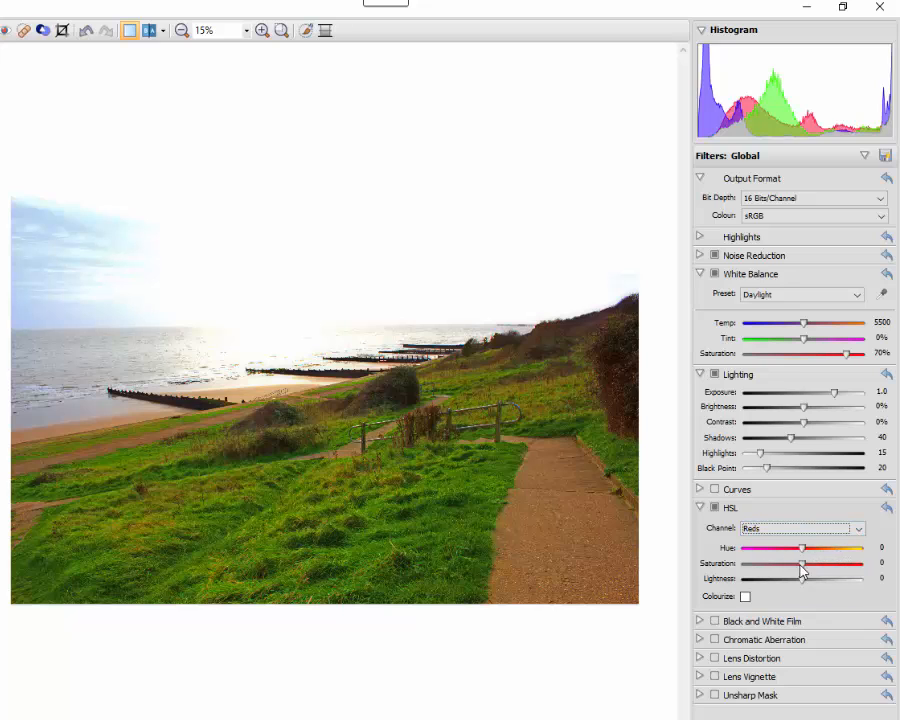
{"action": "left_click_drag", "start_coordinate": [804, 567], "coordinate": [836, 567]}
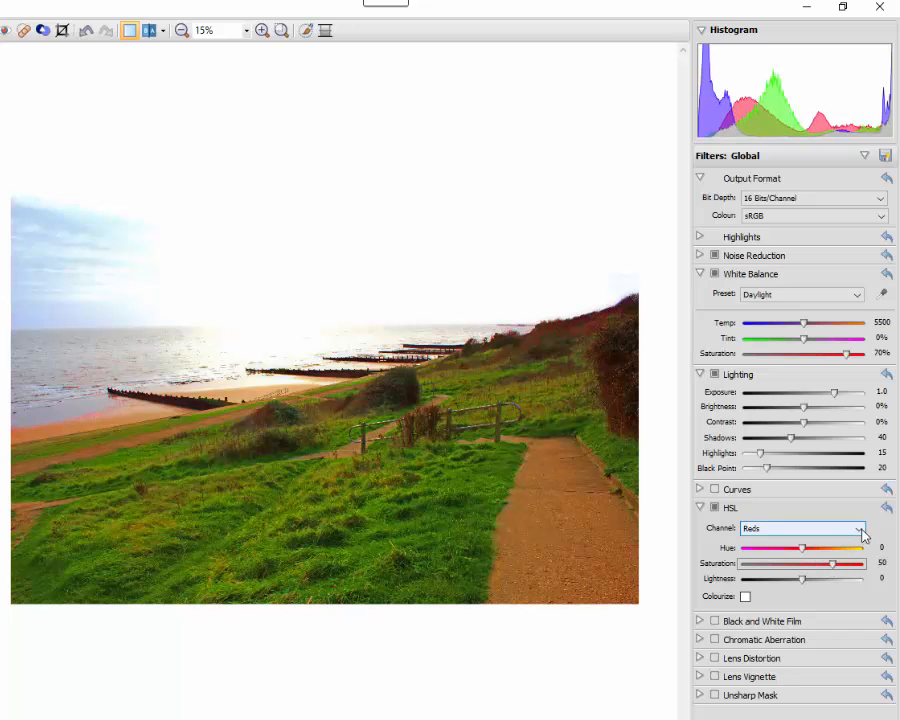
- Set the saturation of both the Greens and Cyans channels to 50 in the HSL filter
{"action": "left_click", "coordinate": [861, 530]}
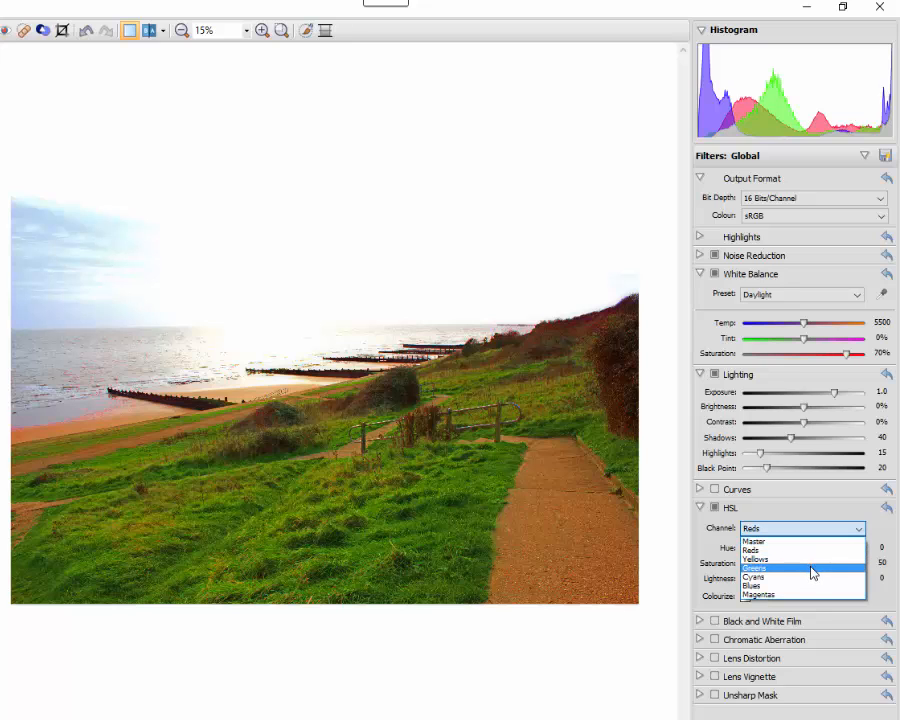
{"action": "left_click", "coordinate": [812, 568]}
{"action": "left_click_drag", "start_coordinate": [806, 567], "coordinate": [836, 567]}
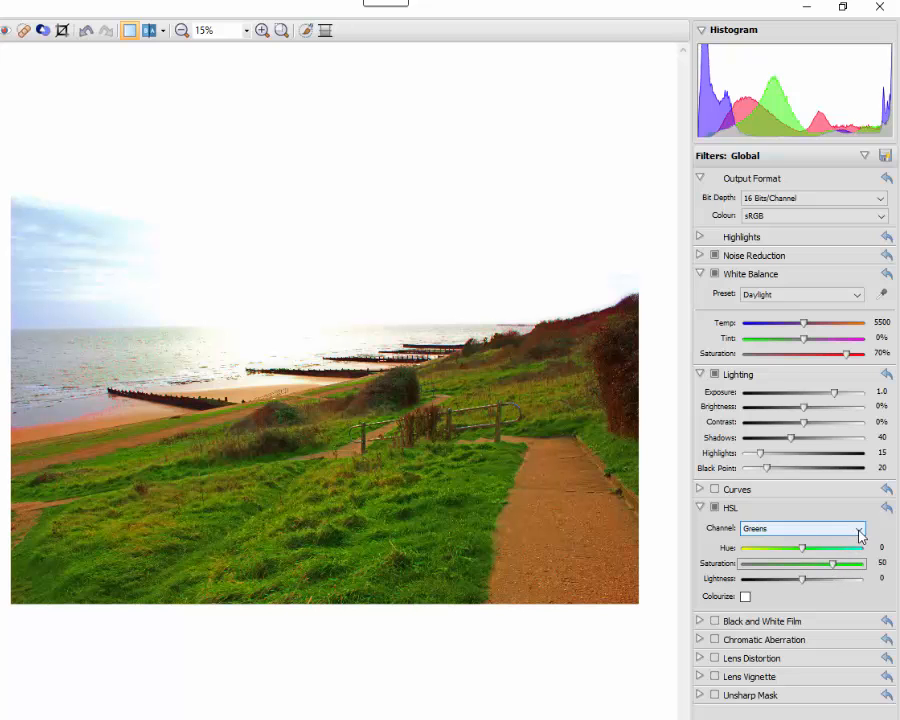
{"action": "left_click", "coordinate": [859, 530]}
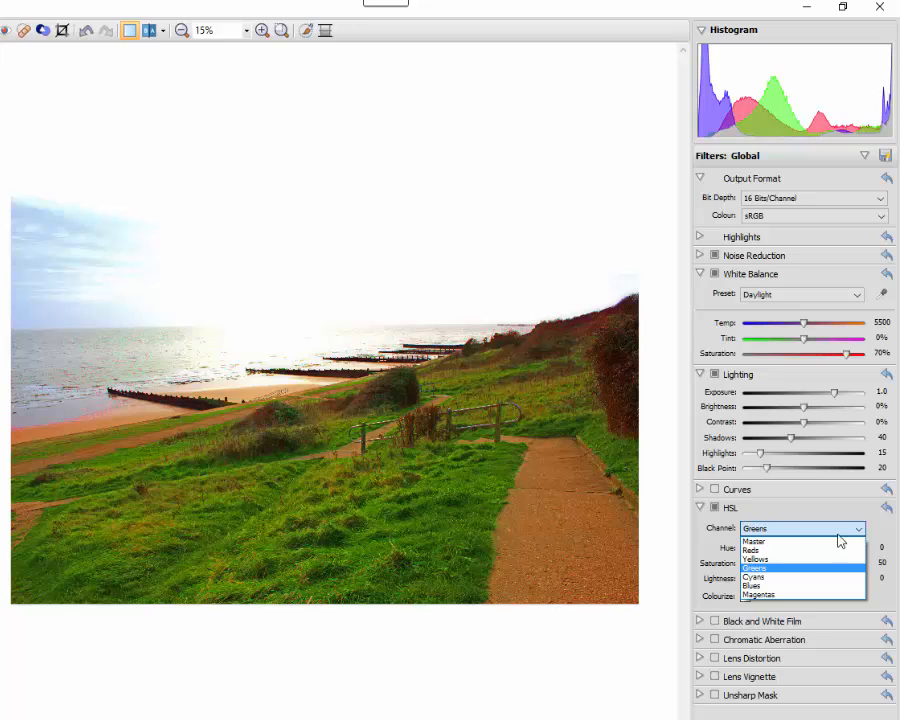
{"action": "left_click", "coordinate": [761, 580]}
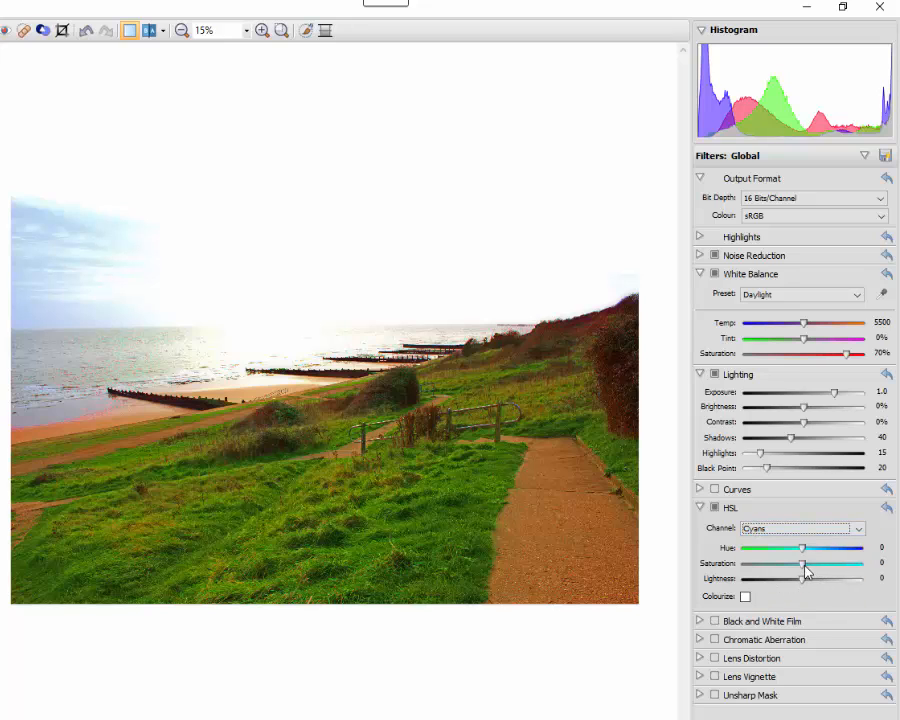
{"action": "left_click_drag", "start_coordinate": [805, 570], "coordinate": [836, 568]}
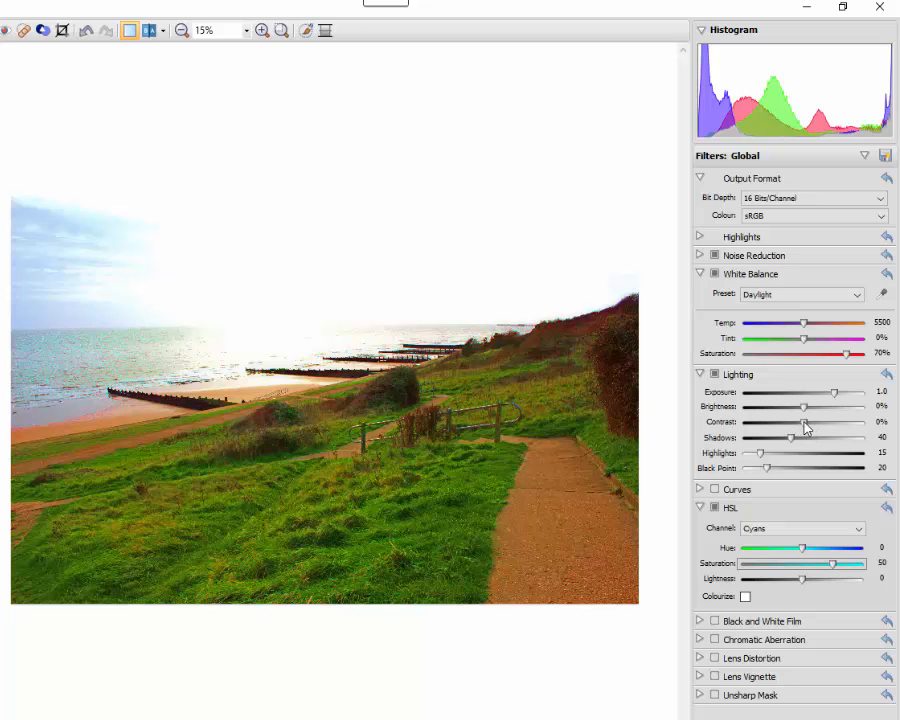
- Lower the Lighting contrast to -25% and accept the raw adjustments to open the photo in the main editor
{"action": "left_click_drag", "start_coordinate": [806, 428], "coordinate": [790, 430]}
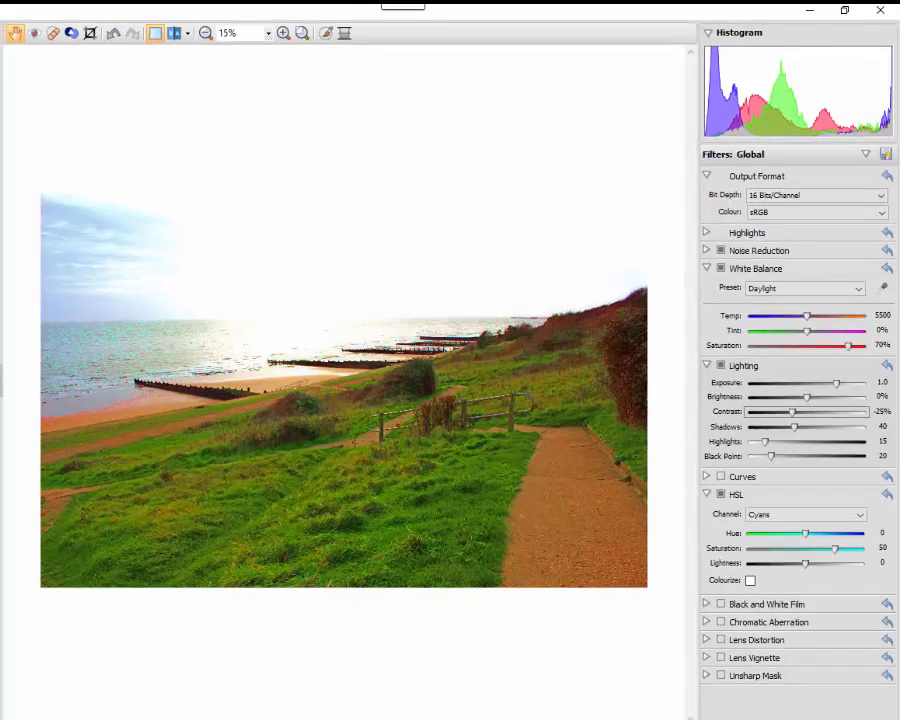
{"action": "left_click", "coordinate": [817, 711]}
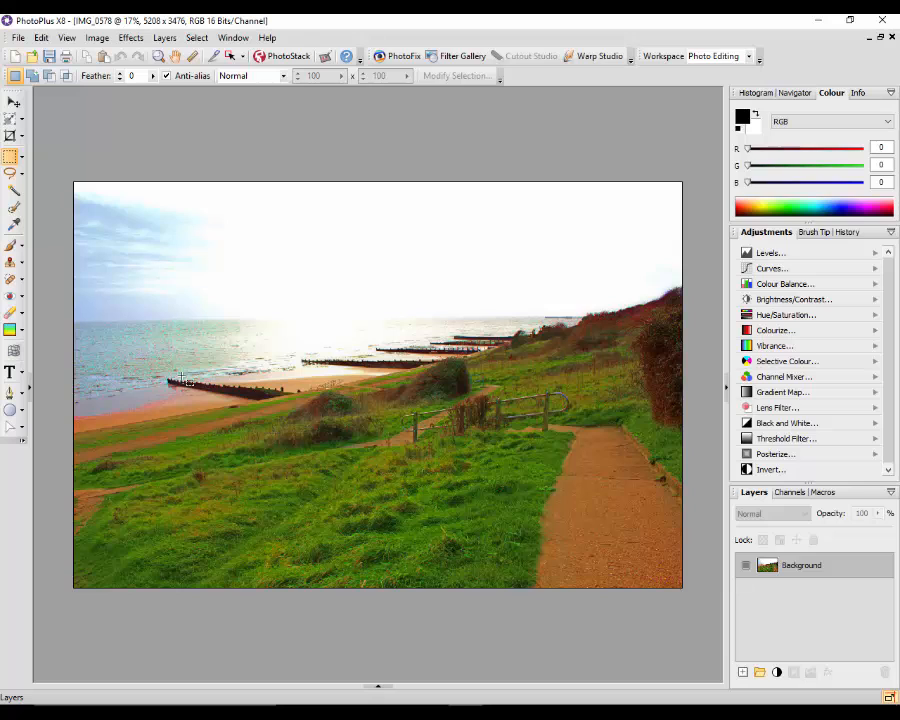
- Export the brightened photo in Tagged Image File Format (TIF) at 32-bit depth as IMG_0578-colourful.tif
{"action": "left_click", "coordinate": [19, 38]}
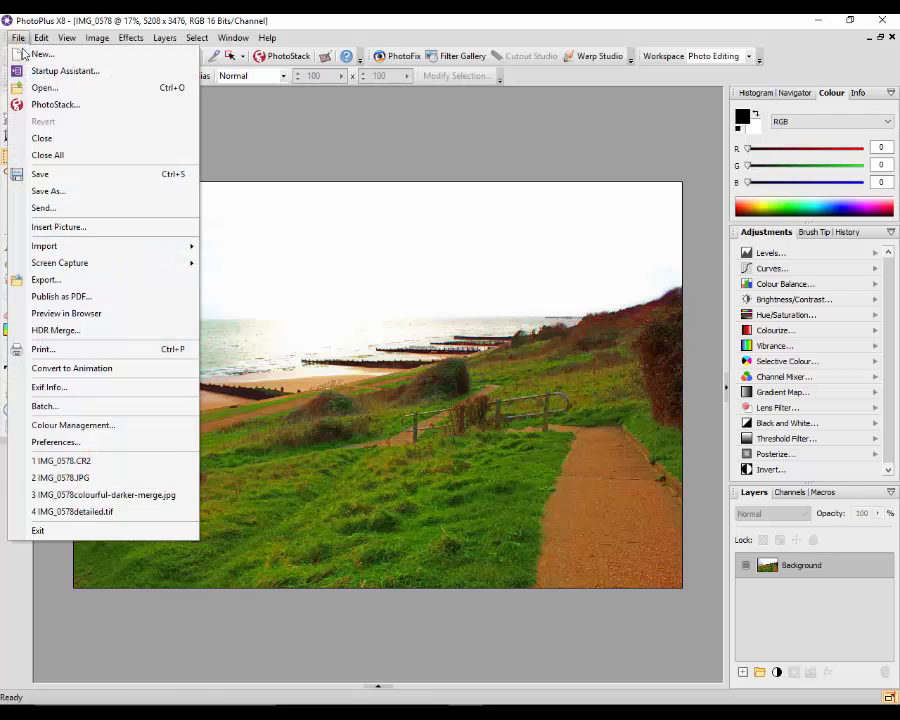
{"action": "left_click", "coordinate": [46, 280]}
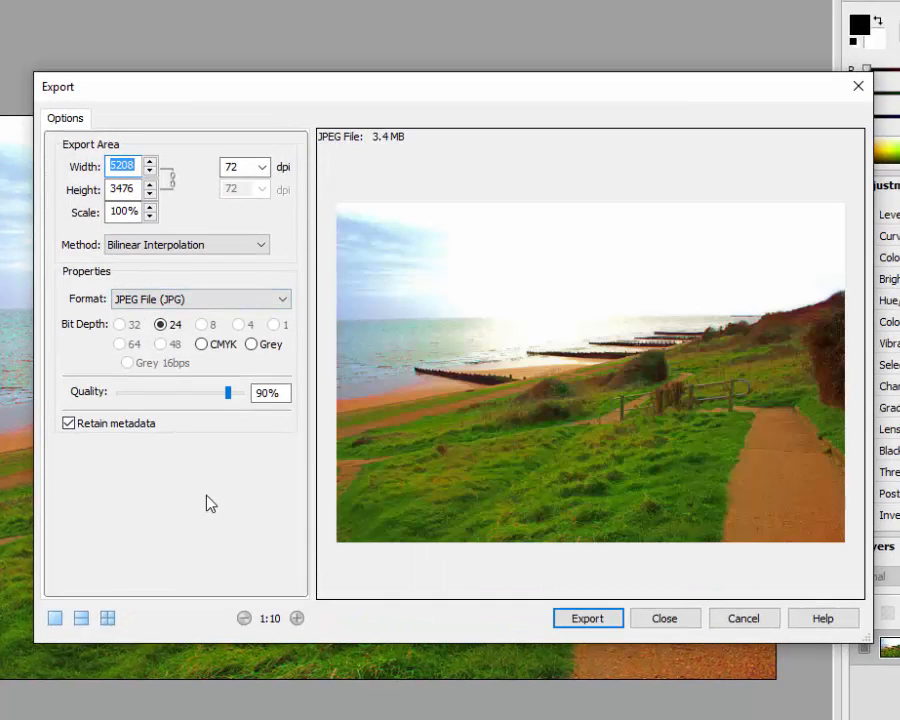
{"action": "left_click", "coordinate": [285, 300]}
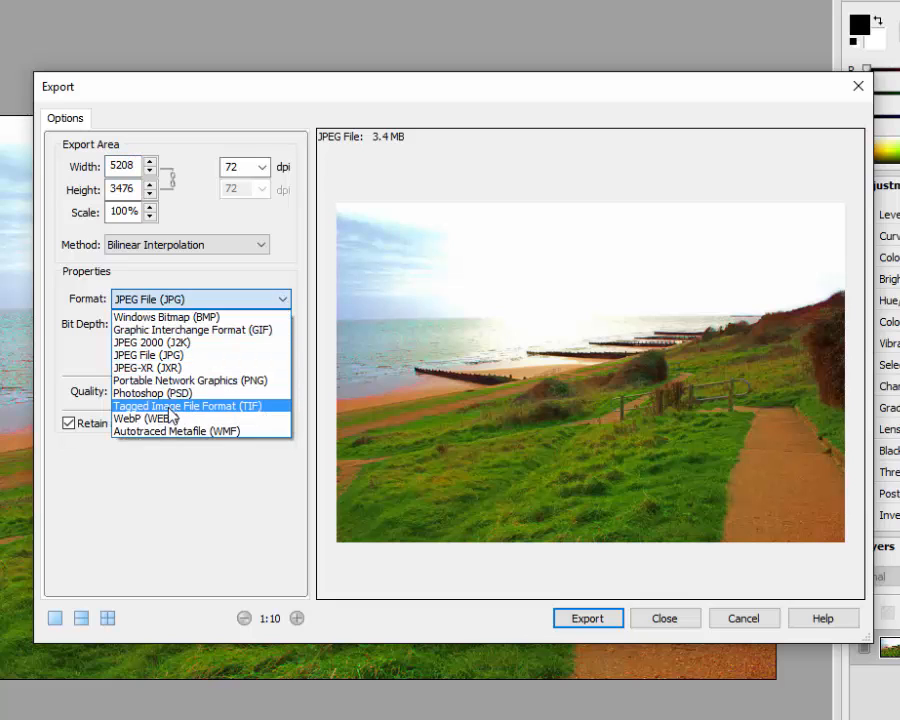
{"action": "left_click", "coordinate": [229, 410]}
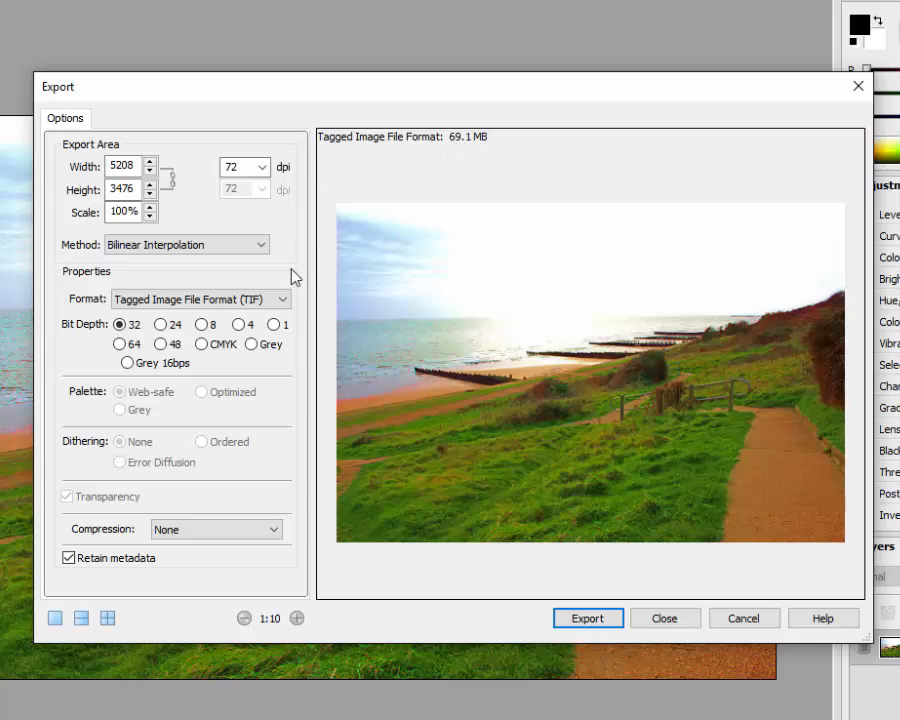
{"action": "left_click", "coordinate": [288, 304]}
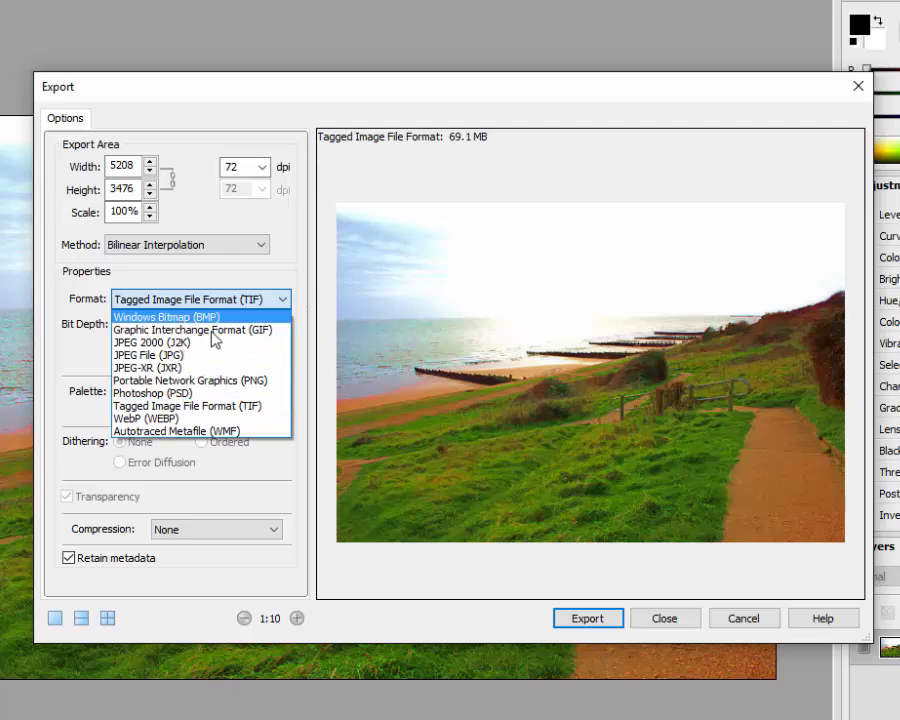
{"action": "left_click", "coordinate": [168, 354]}
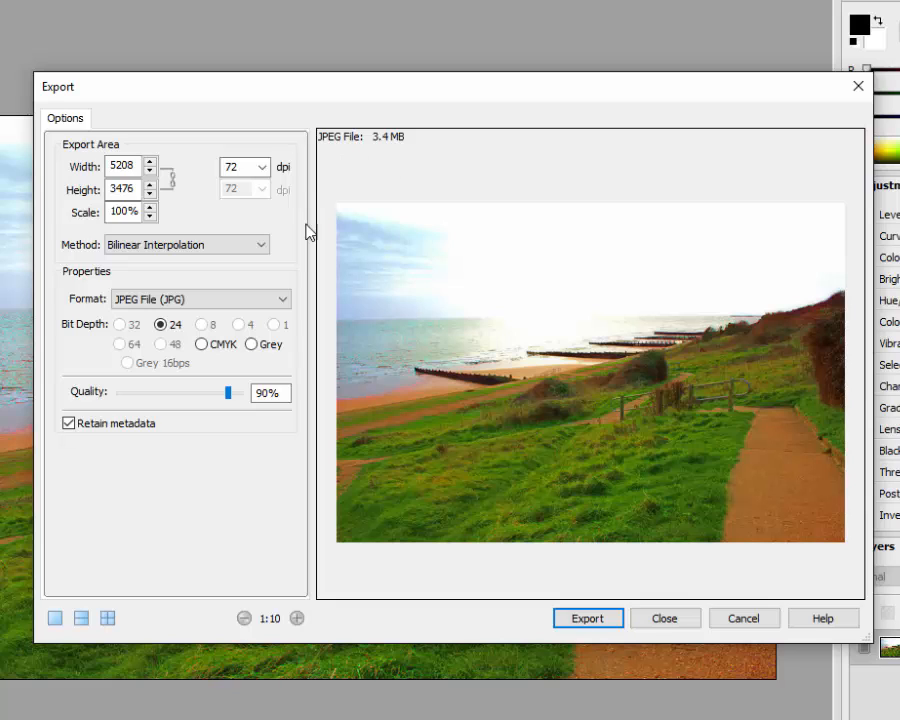
{"action": "left_click", "coordinate": [286, 305]}
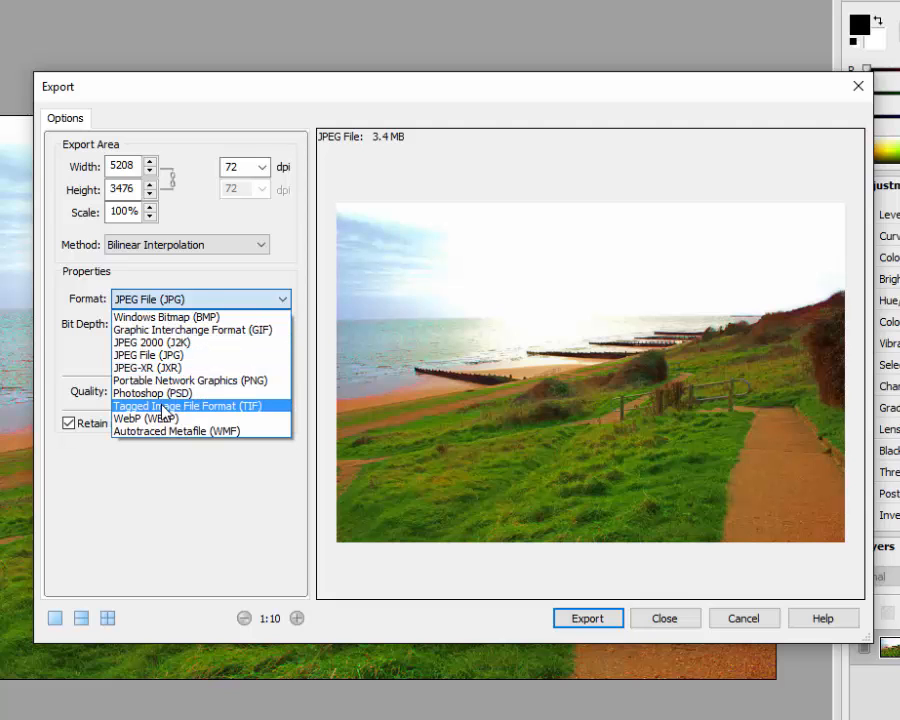
{"action": "left_click", "coordinate": [163, 408]}
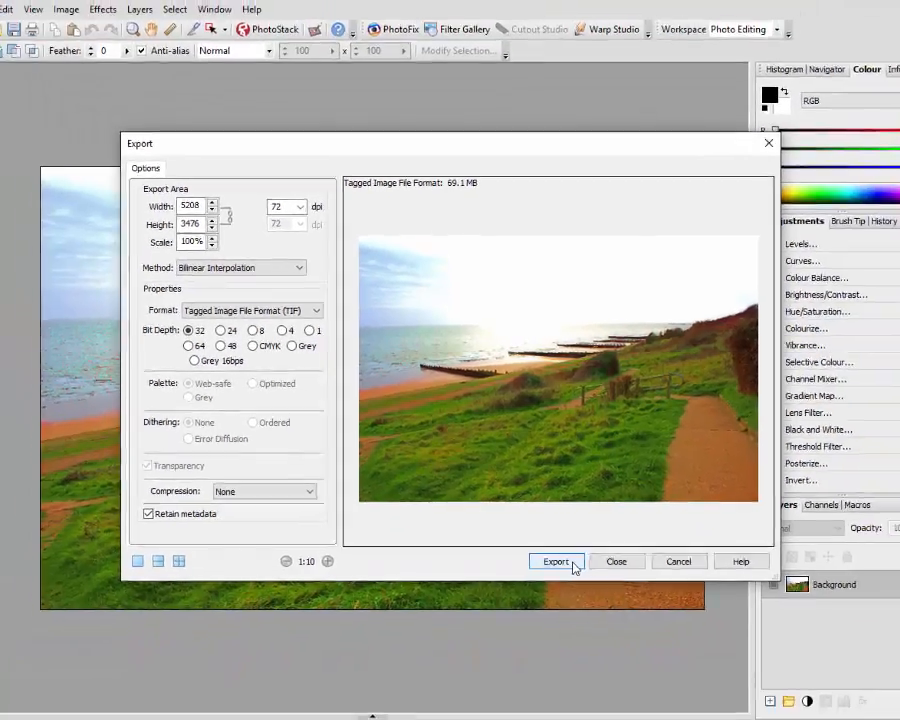
{"action": "left_click", "coordinate": [610, 620]}
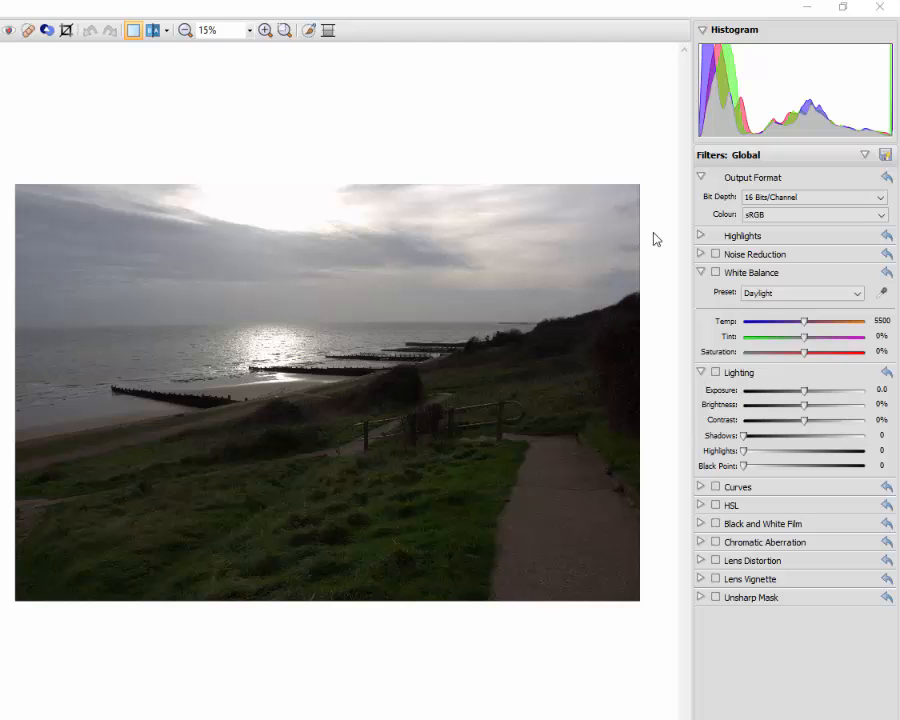
- Enable Noise Reduction on the raw photo and set Lighting to exposure -0.3, highlights 50, shadows 20 and black point 15
{"action": "left_click", "coordinate": [715, 254]}
{"action": "left_click_drag", "start_coordinate": [807, 397], "coordinate": [799, 397]}
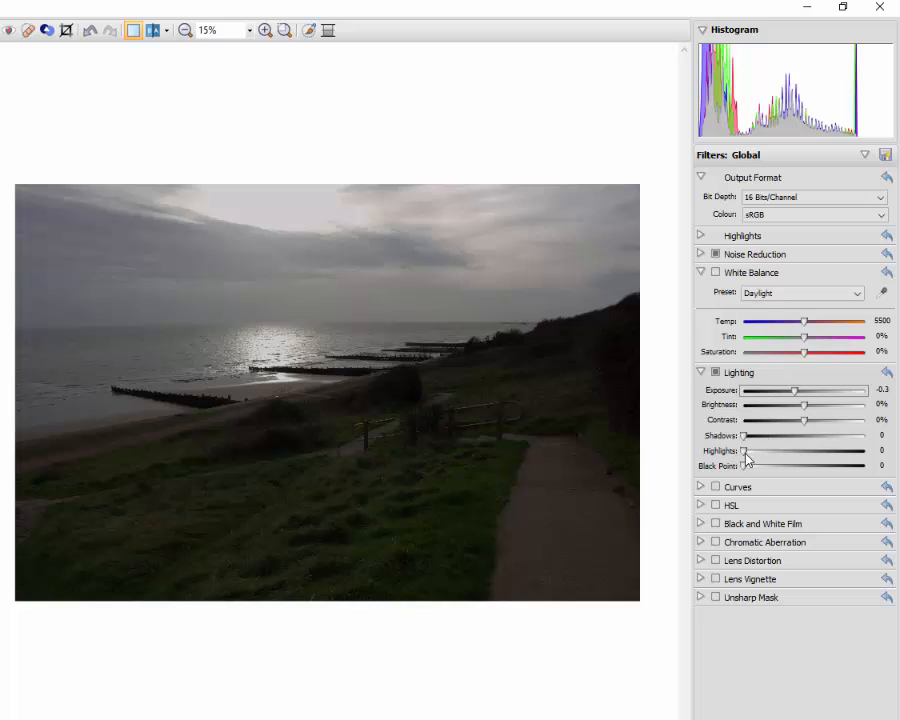
{"action": "left_click_drag", "start_coordinate": [745, 452], "coordinate": [806, 451]}
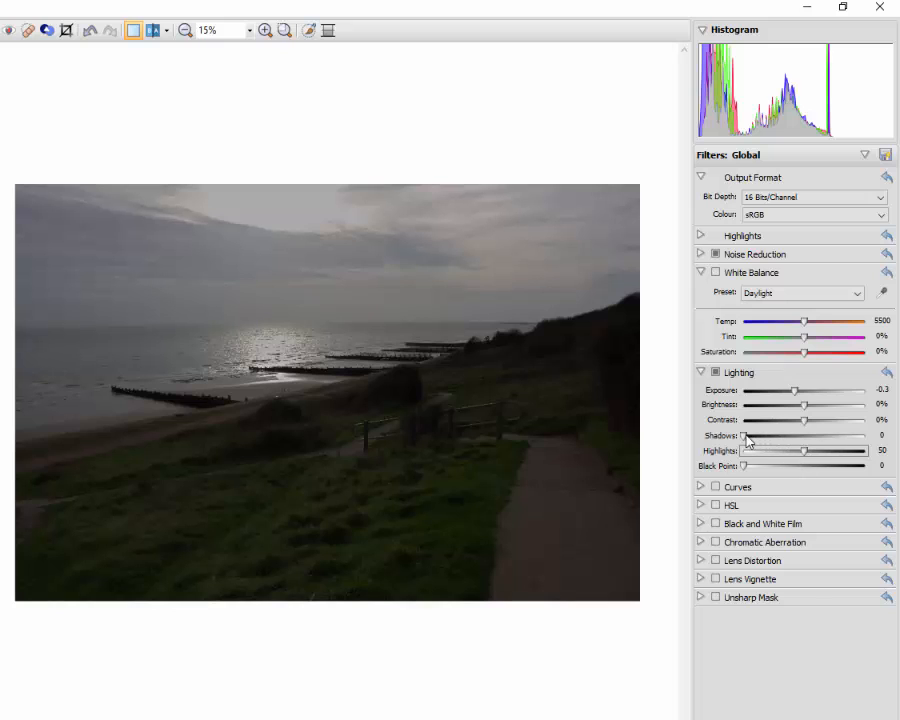
{"action": "left_click_drag", "start_coordinate": [745, 436], "coordinate": [770, 442]}
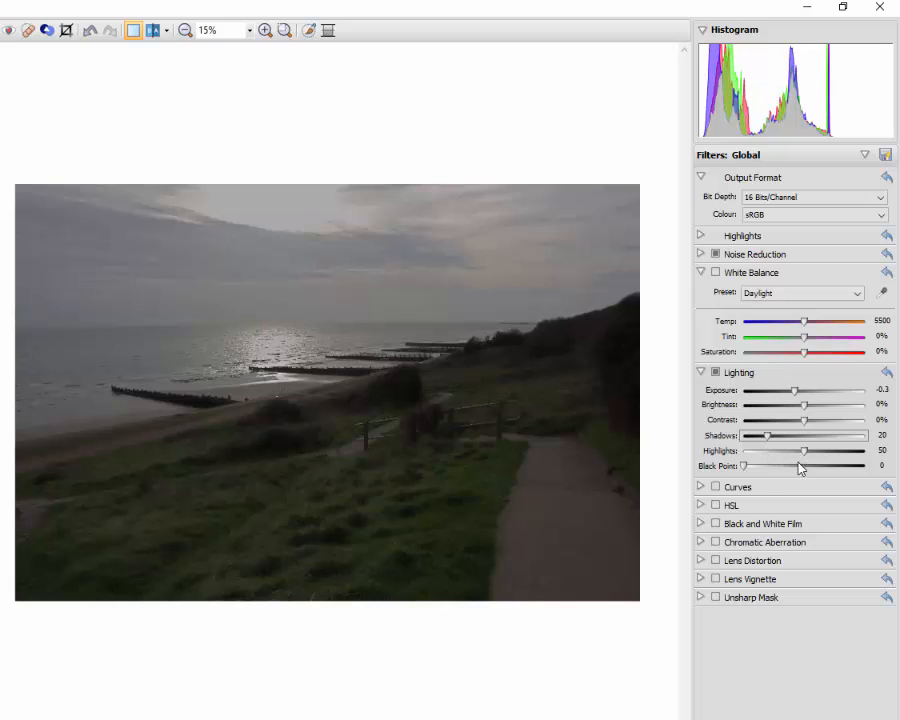
{"action": "left_click_drag", "start_coordinate": [747, 467], "coordinate": [763, 476]}
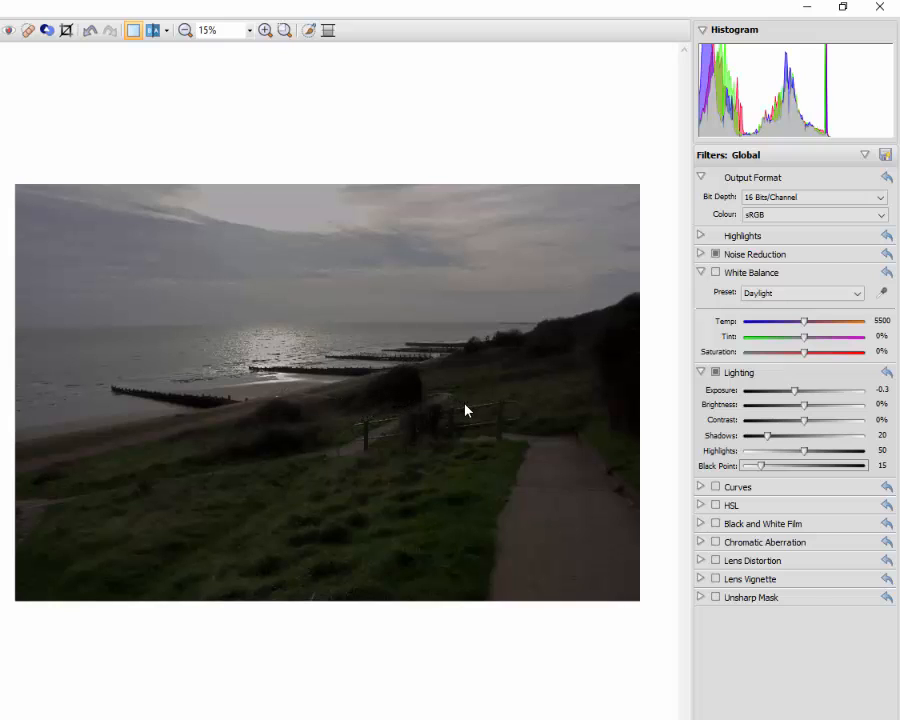
- Set the saturation to 40 and the lightness to 10 for the Master channel in the HSL filter
{"action": "left_click", "coordinate": [701, 506]}
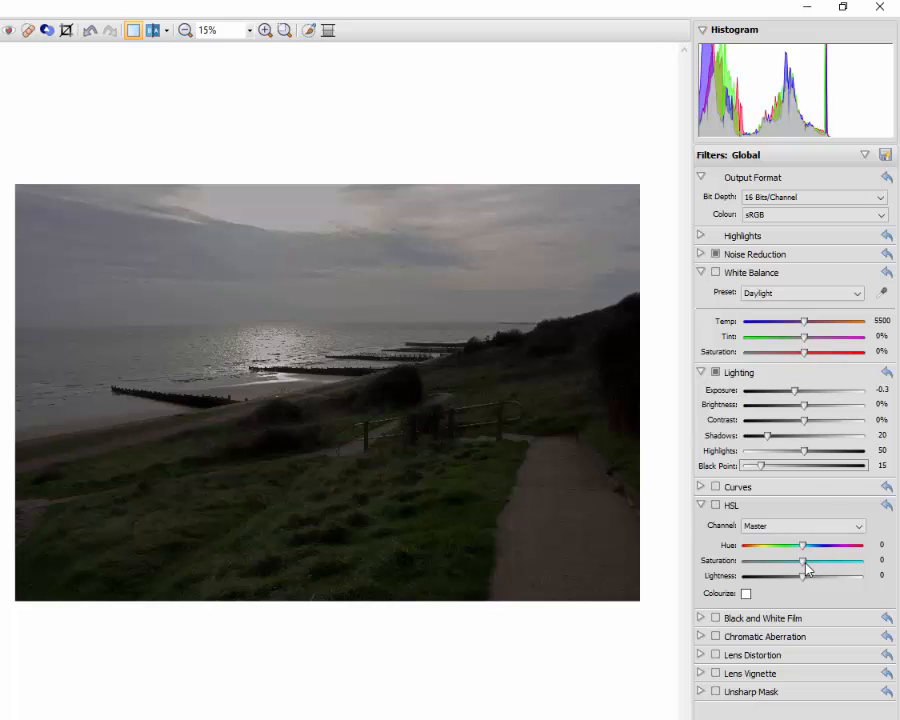
{"action": "left_click_drag", "start_coordinate": [806, 566], "coordinate": [823, 565]}
{"action": "left_click_drag", "start_coordinate": [824, 566], "coordinate": [828, 566]}
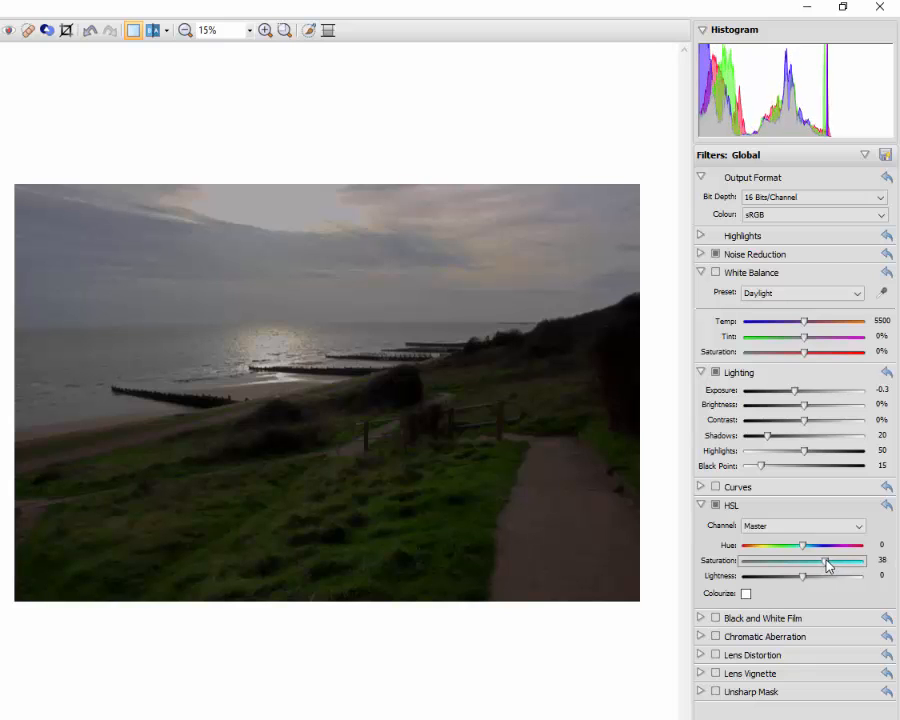
{"action": "key", "text": "Right"}
{"action": "key", "text": "Right"}
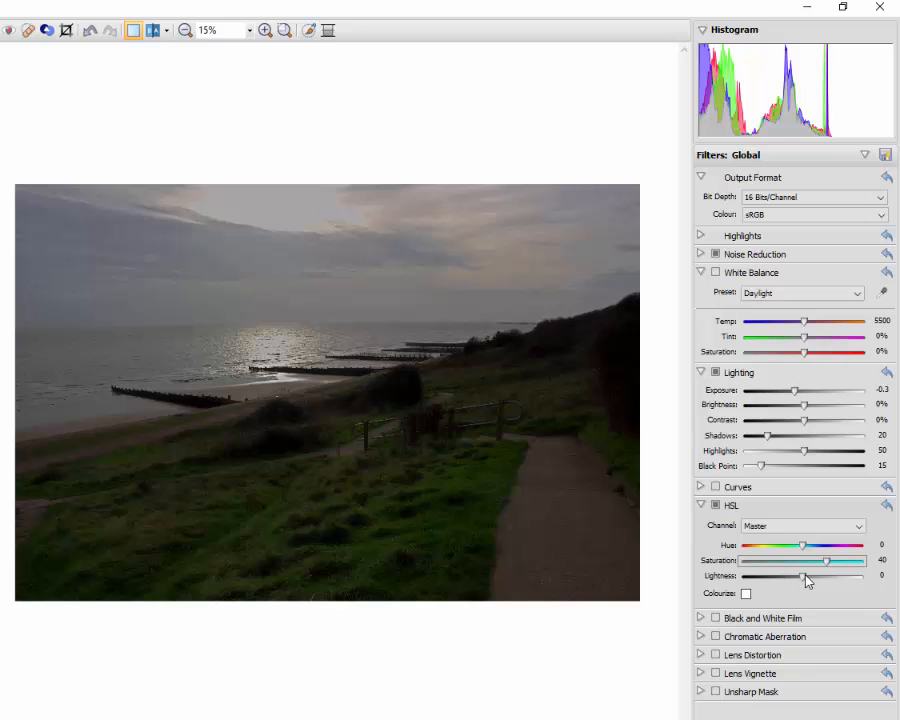
{"action": "left_click_drag", "start_coordinate": [806, 580], "coordinate": [811, 582]}
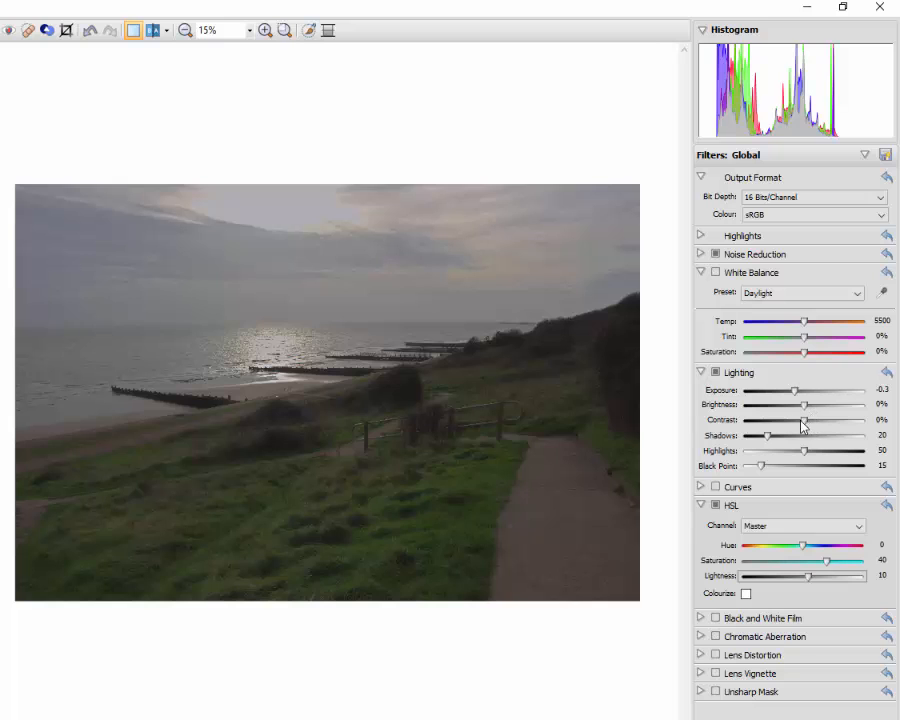
- Set the Lighting contrast to 10% and the Unsharp Mask amount to 200%, and accept the raw adjustments
{"action": "left_click_drag", "start_coordinate": [806, 422], "coordinate": [813, 427]}
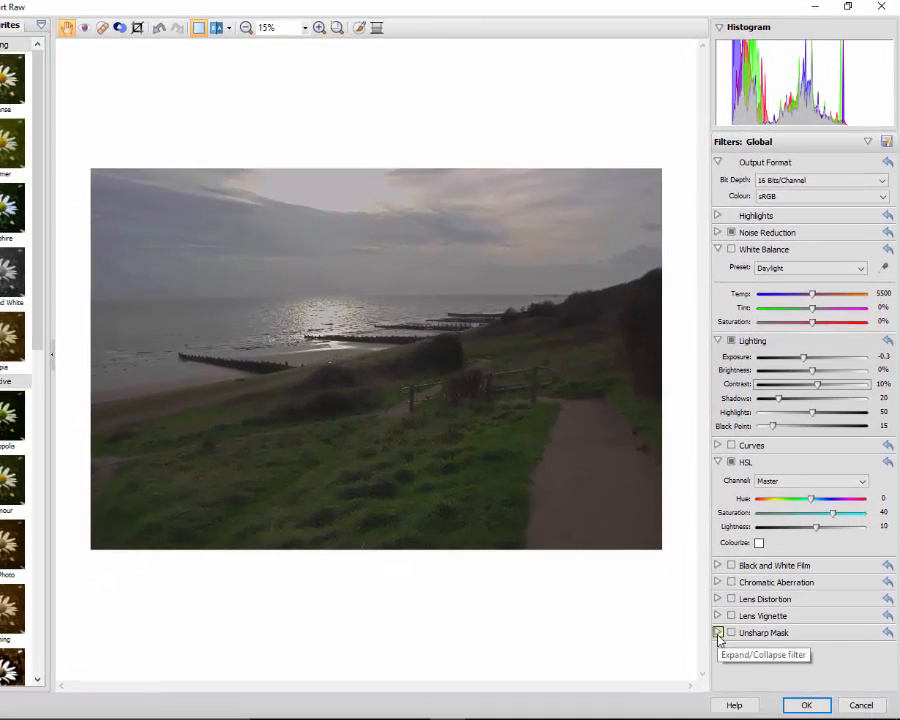
{"action": "left_click", "coordinate": [717, 633]}
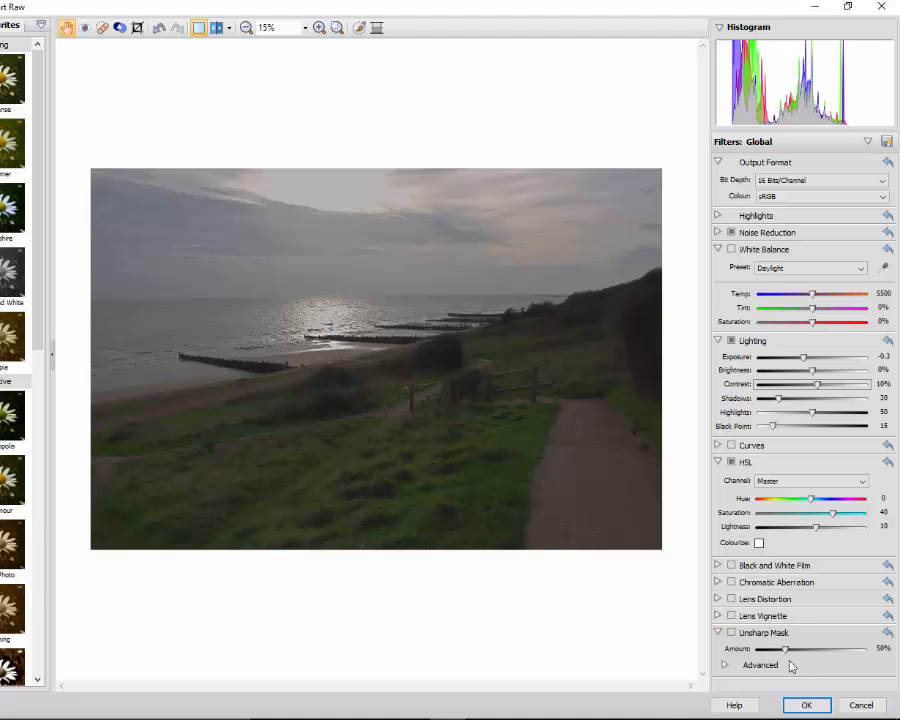
{"action": "left_click_drag", "start_coordinate": [787, 650], "coordinate": [849, 656]}
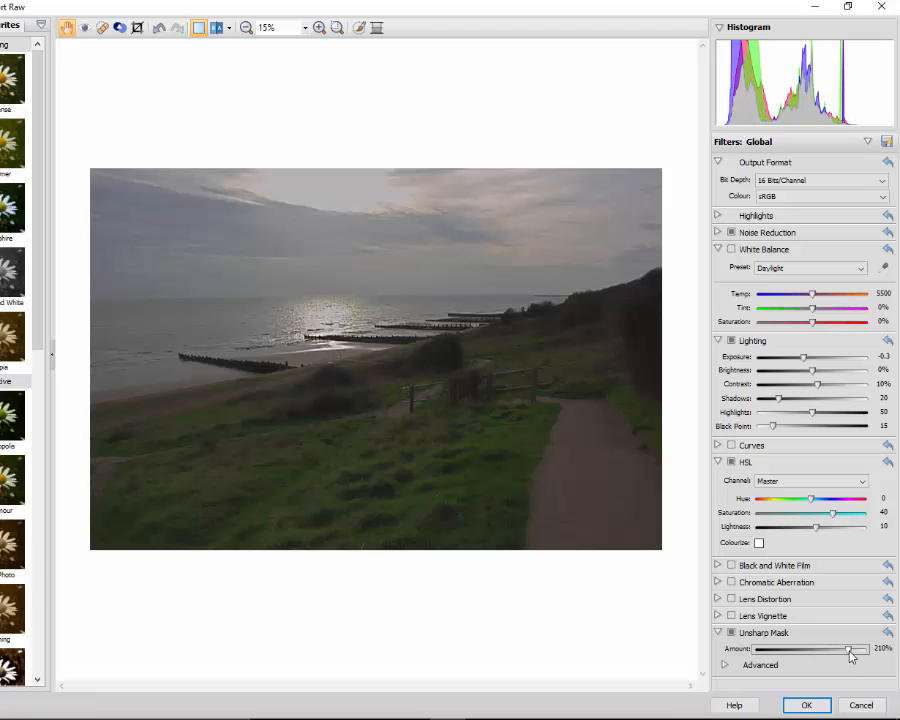
{"action": "left_click_drag", "start_coordinate": [847, 655], "coordinate": [851, 653]}
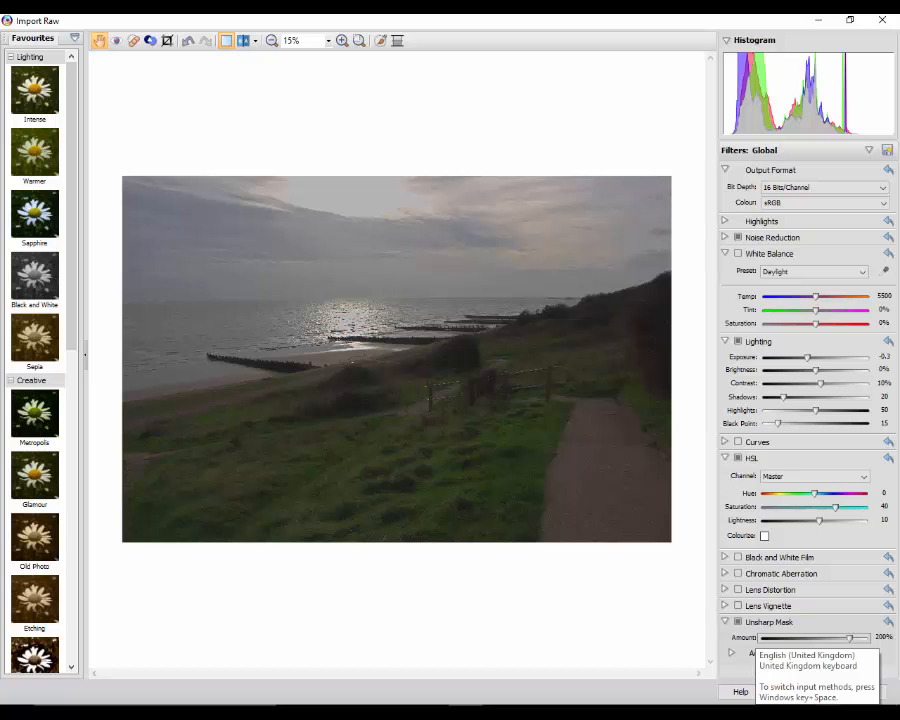
{"action": "left_click", "coordinate": [808, 691]}
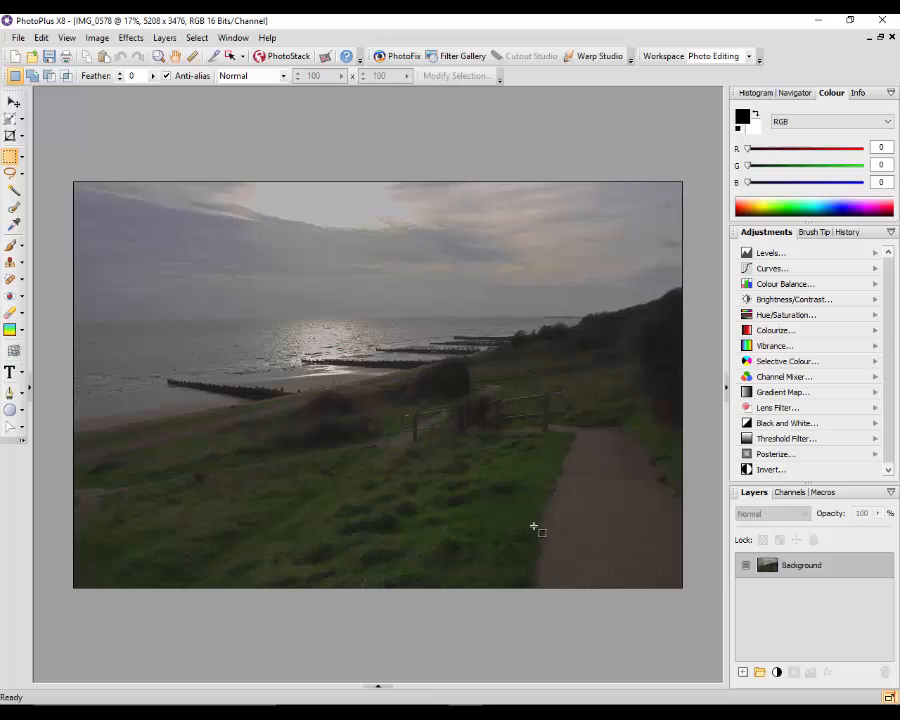
- Export the darker photo as a 32-bit TIF file named IMG_0578-detailed.tif in the serif challenge folder
{"action": "left_click", "coordinate": [20, 39]}
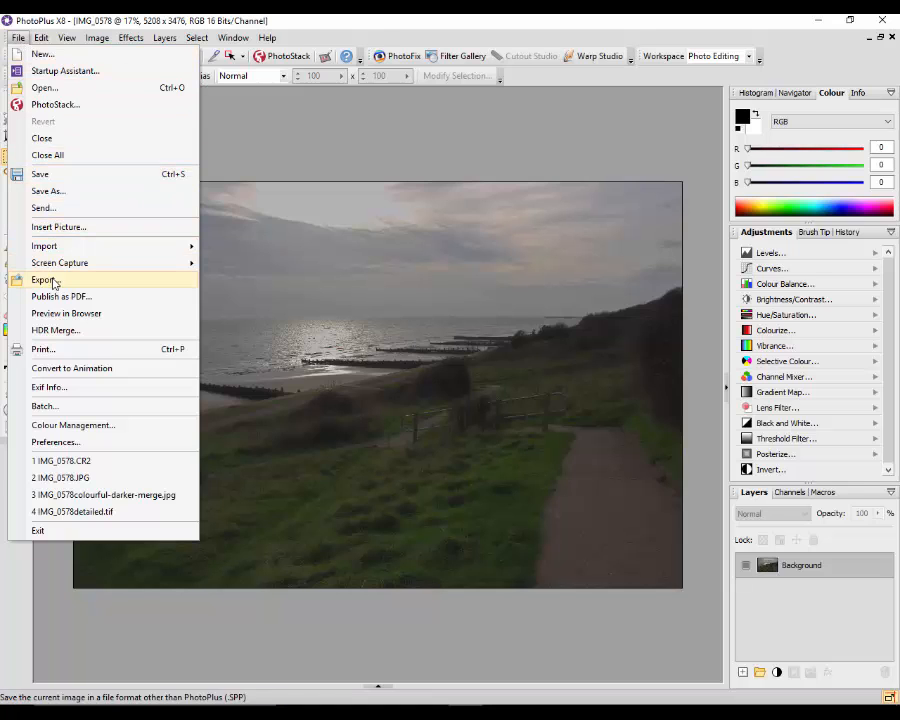
{"action": "left_click", "coordinate": [48, 280]}
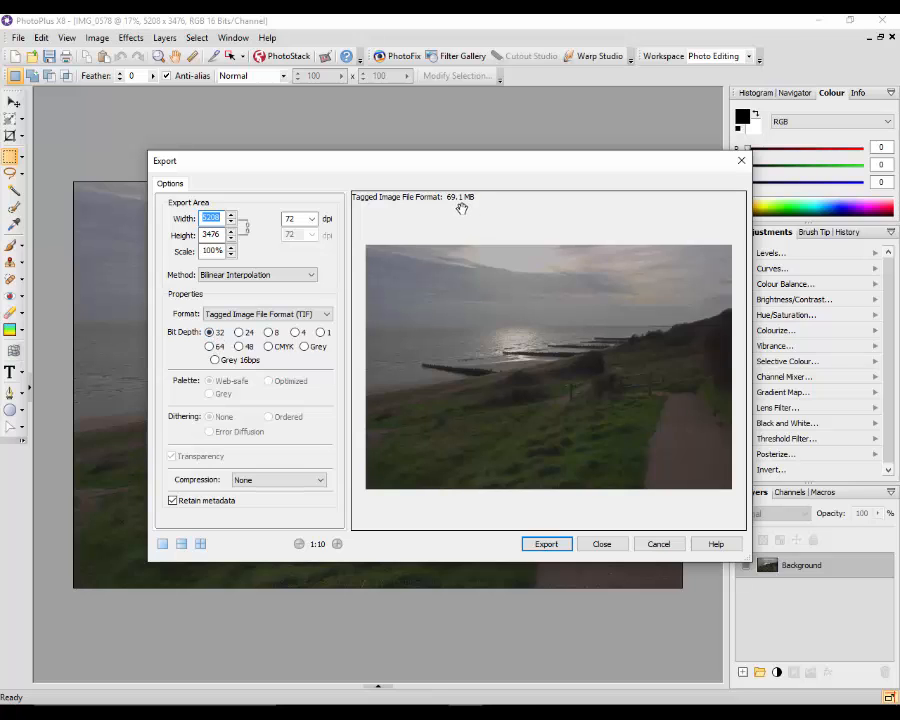
{"action": "left_click", "coordinate": [544, 546]}
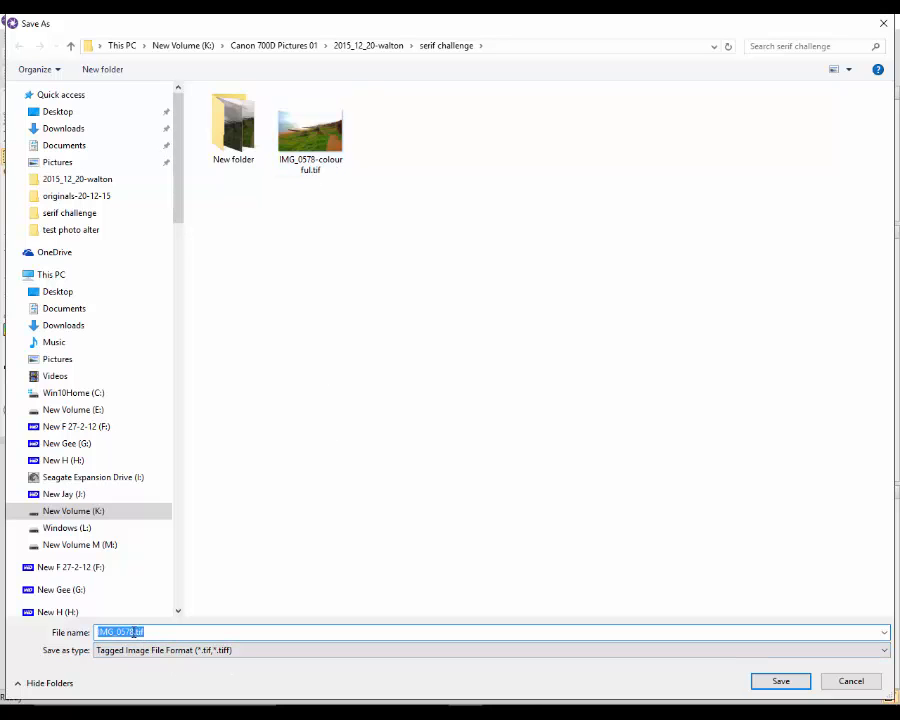
{"action": "left_click", "coordinate": [133, 632]}
{"action": "left_click", "coordinate": [135, 632]}
{"action": "type", "text": "-"}
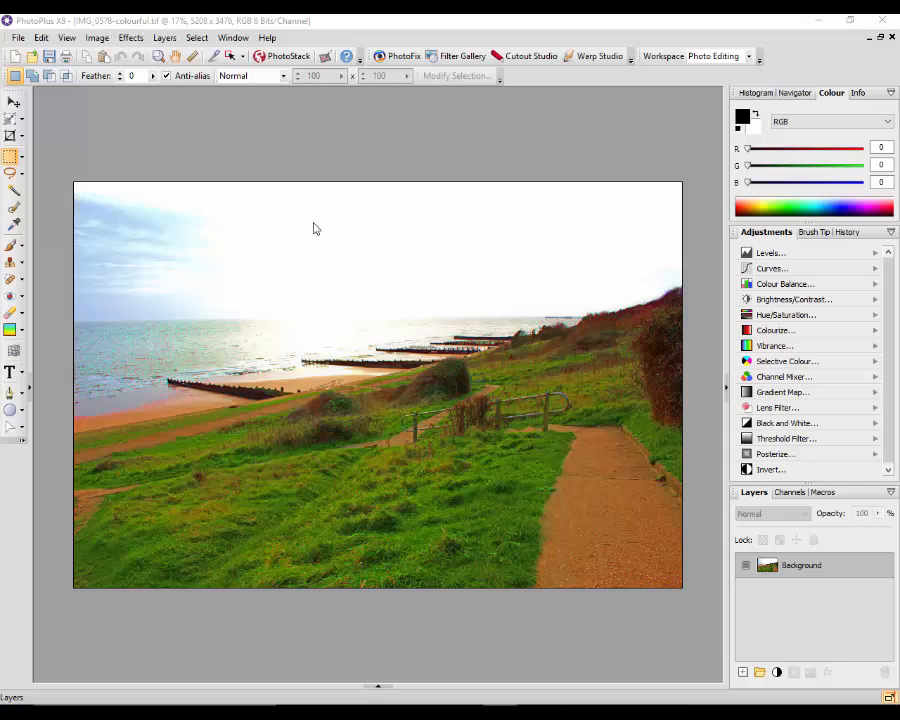
- Bring up the open IMG_0578-detailed.tif document, select the whole image and copy it
{"action": "left_click", "coordinate": [378, 687]}
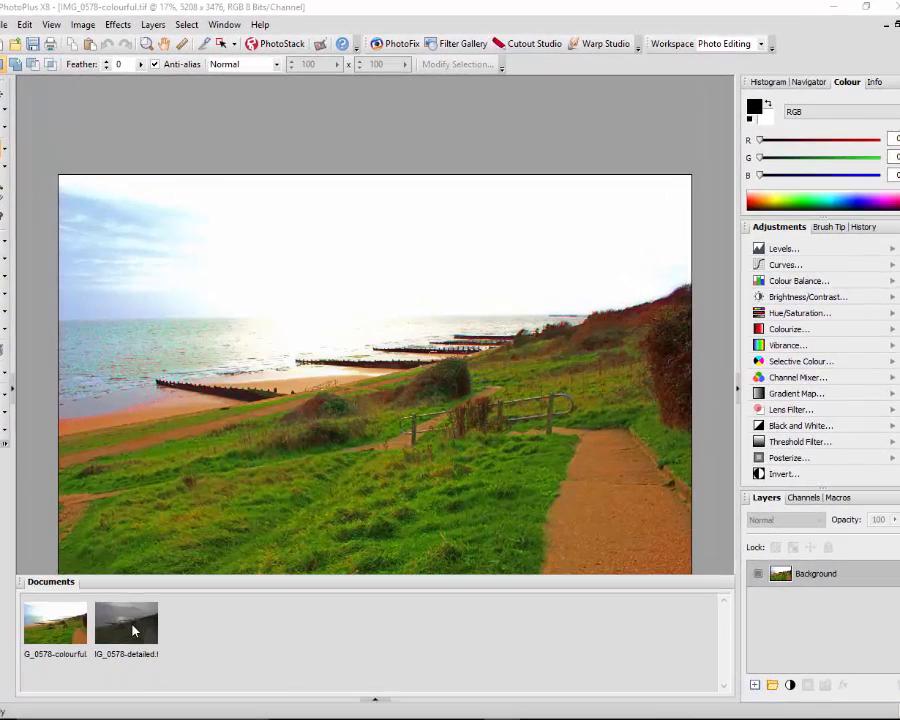
{"action": "left_click", "coordinate": [133, 626]}
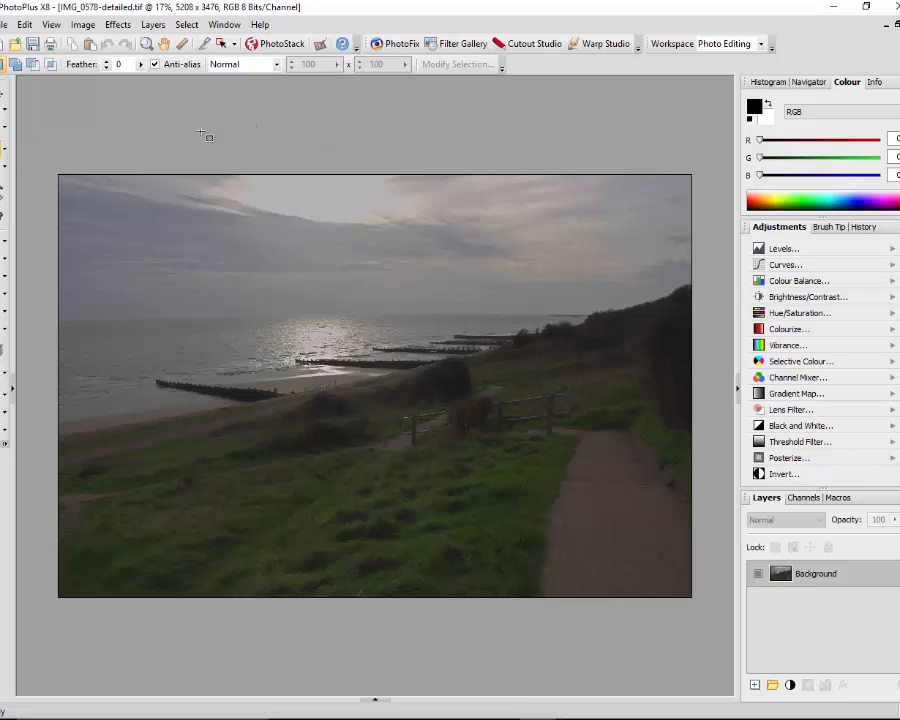
{"action": "left_click", "coordinate": [191, 27]}
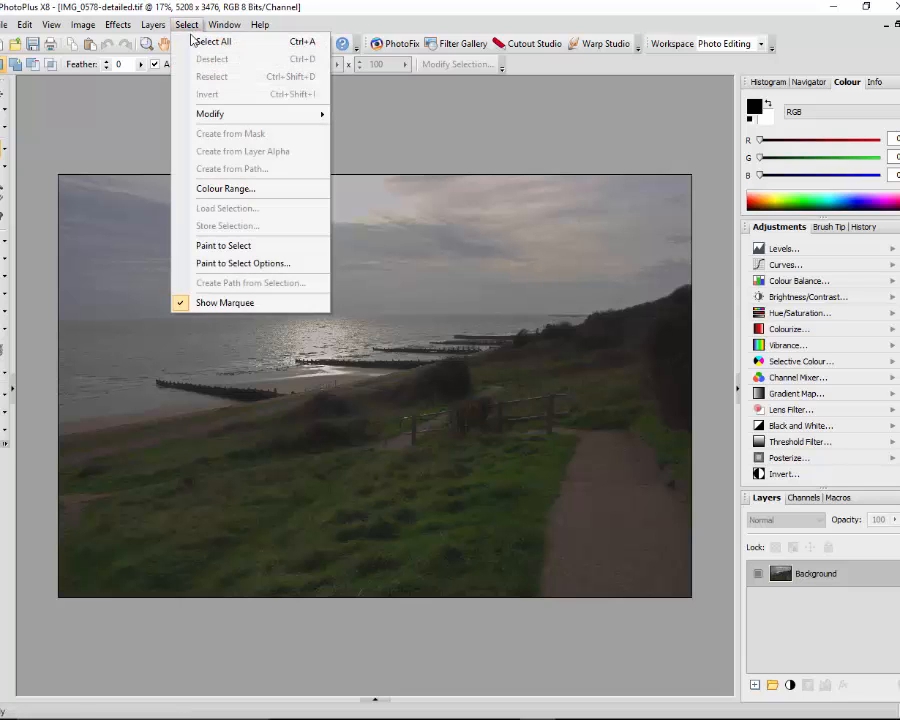
{"action": "left_click", "coordinate": [218, 42]}
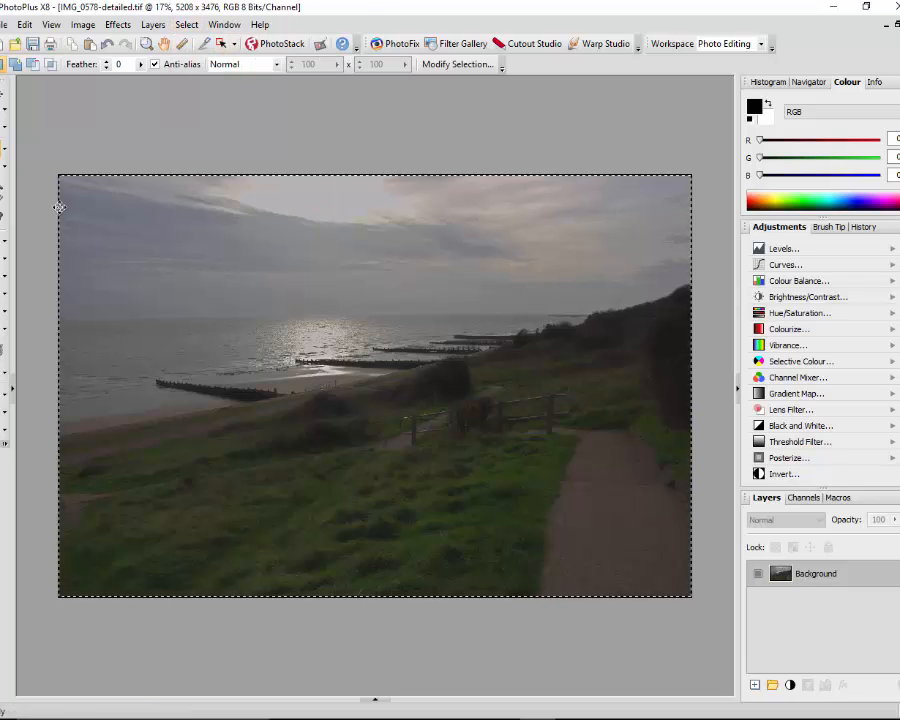
{"action": "left_click", "coordinate": [24, 25]}
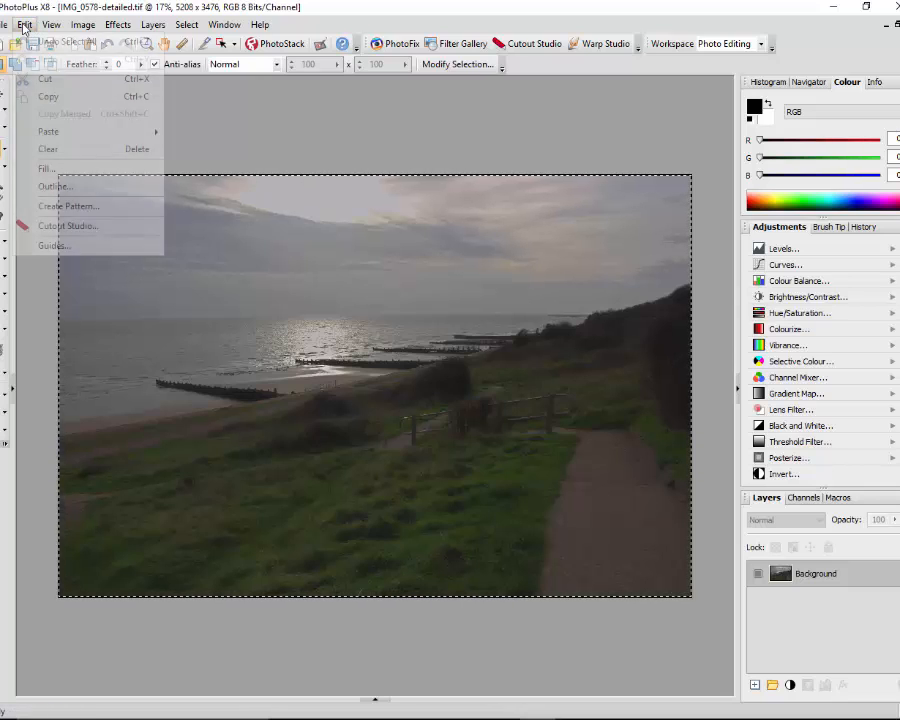
{"action": "left_click", "coordinate": [45, 95]}
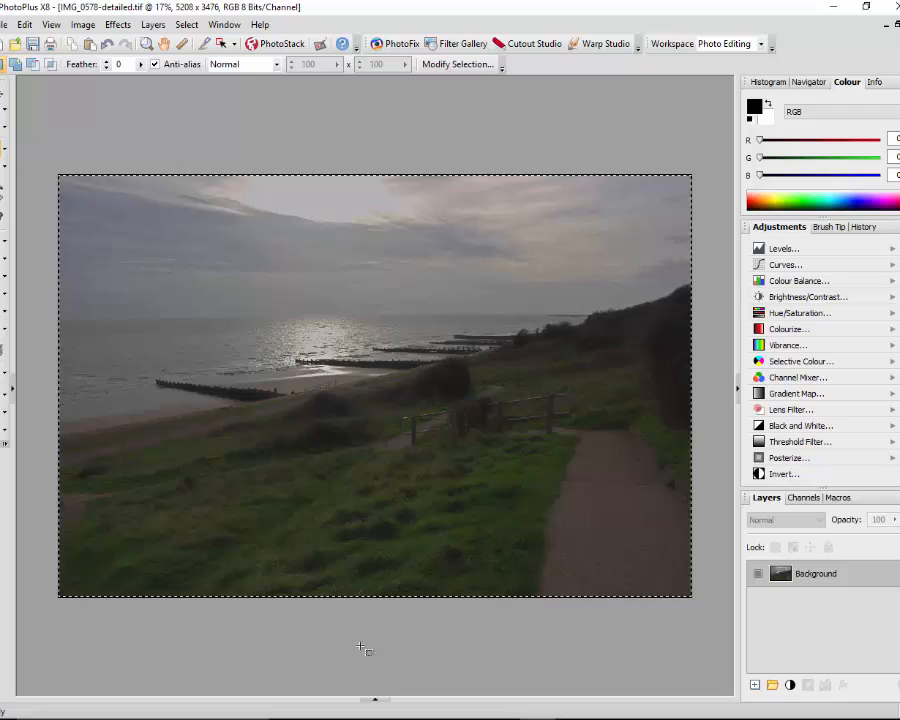
- Switch to the IMG_0578-colourful.tif document and paste the copied detailed photo into it as a new layer
{"action": "left_click", "coordinate": [375, 699]}
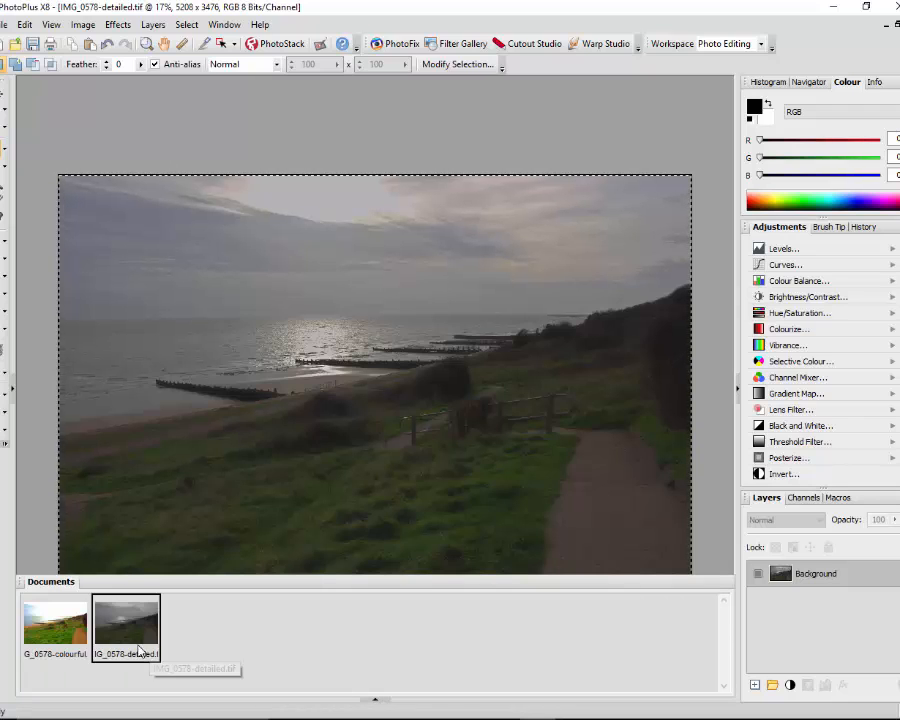
{"action": "left_click", "coordinate": [70, 628]}
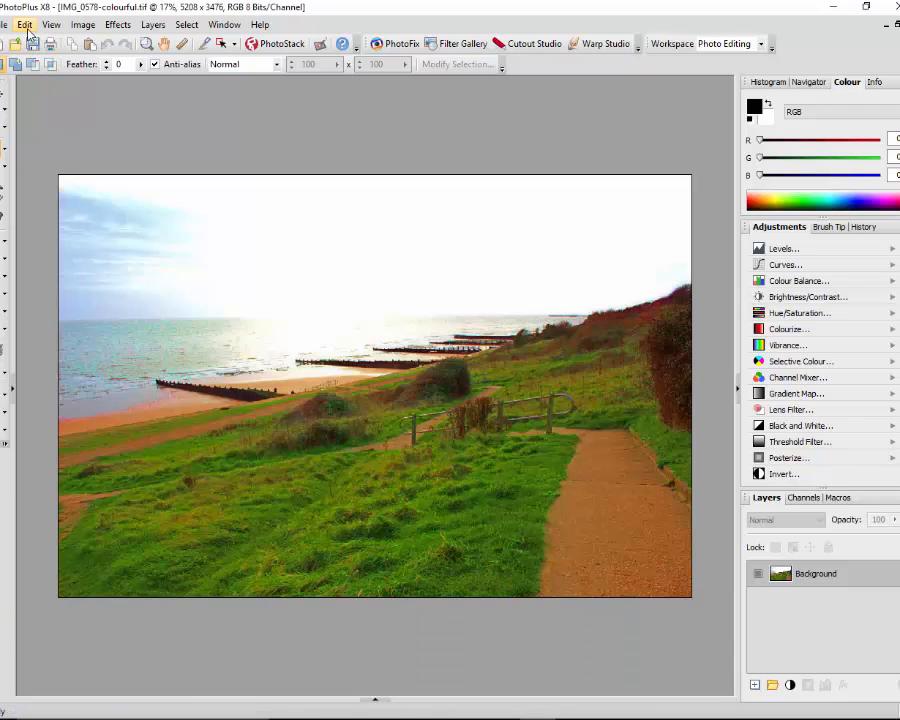
{"action": "left_click", "coordinate": [25, 25]}
{"action": "mouse_move", "coordinate": [110, 134]}
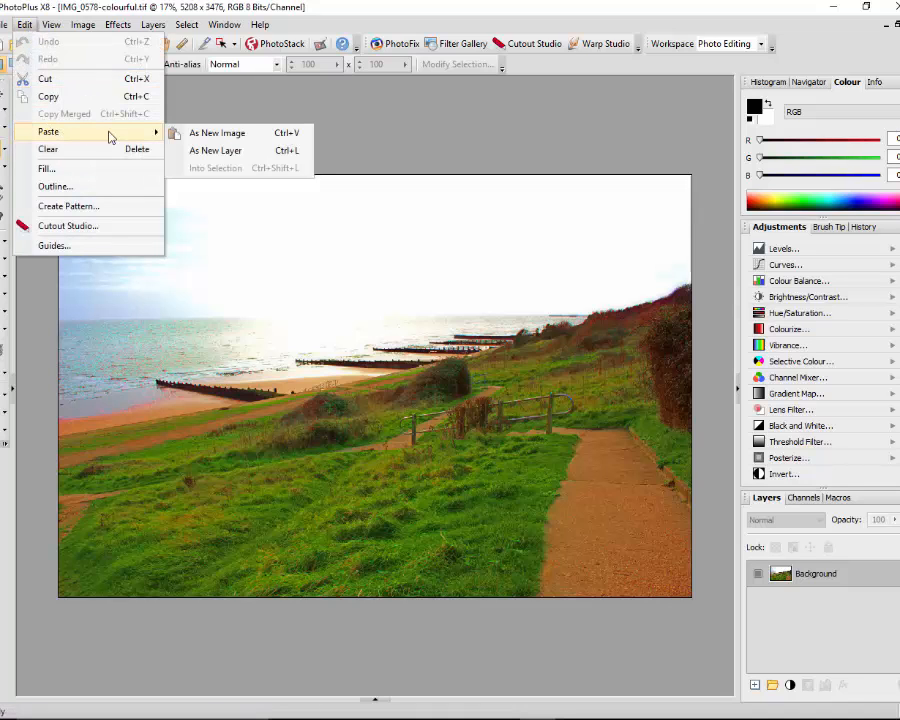
{"action": "left_click", "coordinate": [227, 155]}
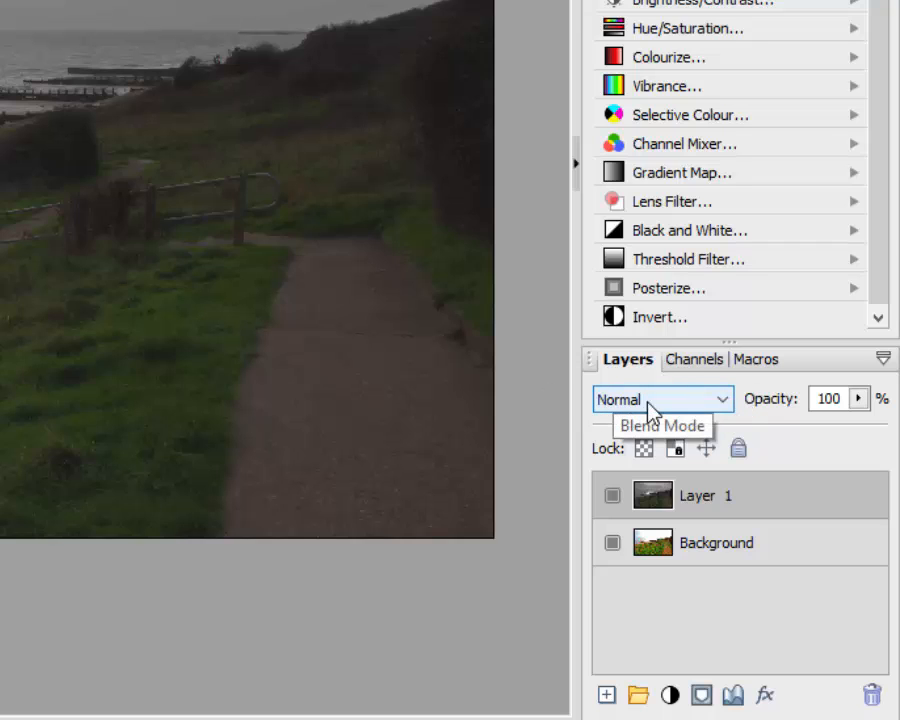
- Try the Lightness and Pin Light blend modes on the pasted layer, and settle on Darken
{"action": "left_click", "coordinate": [729, 406]}
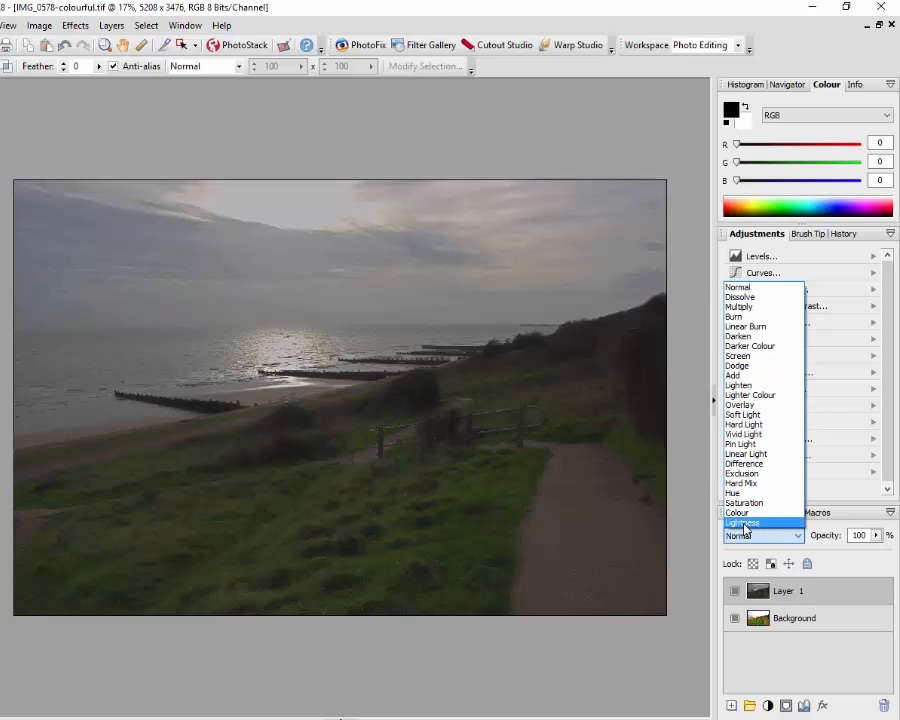
{"action": "left_click", "coordinate": [743, 523]}
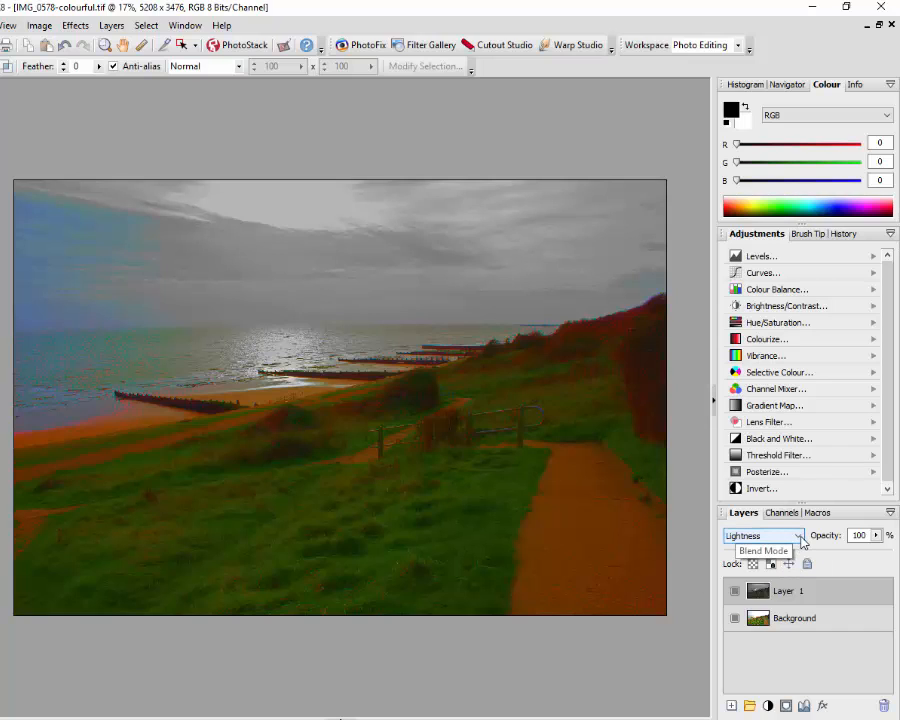
{"action": "left_click", "coordinate": [799, 539]}
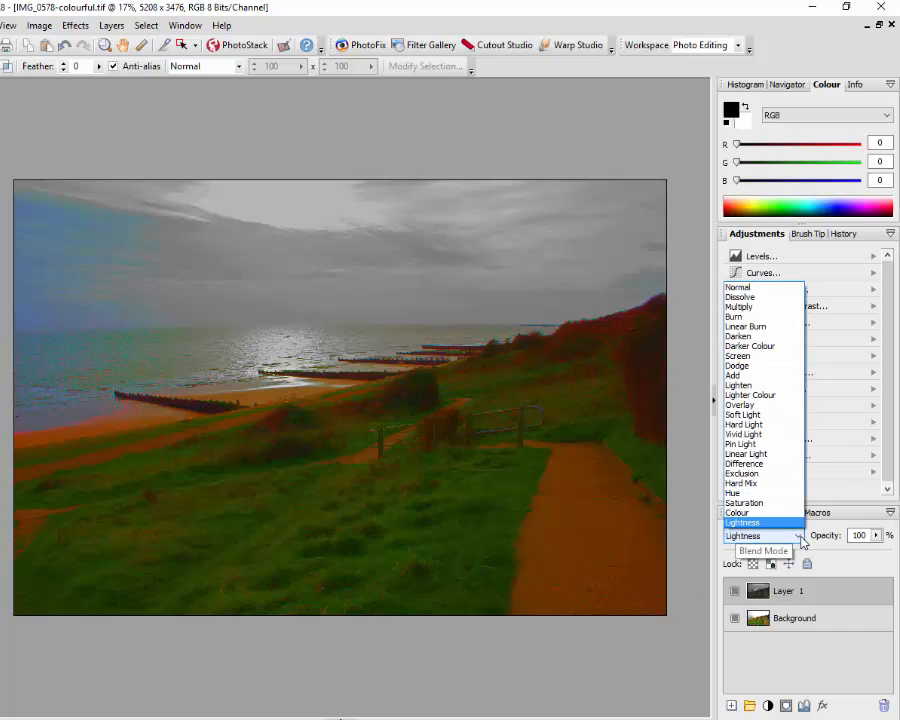
{"action": "left_click", "coordinate": [745, 445]}
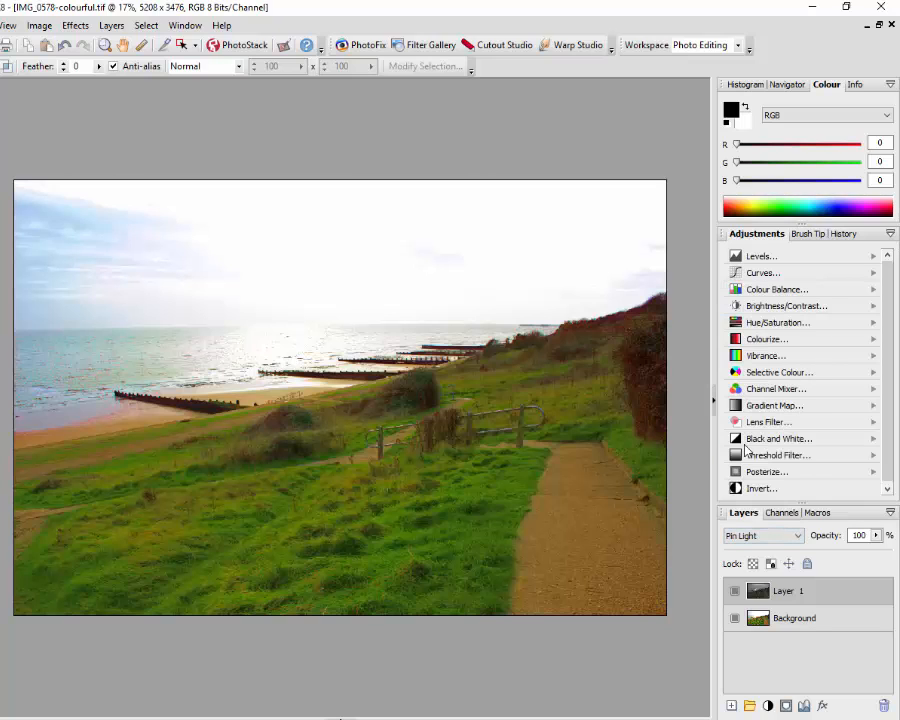
{"action": "left_click", "coordinate": [798, 541]}
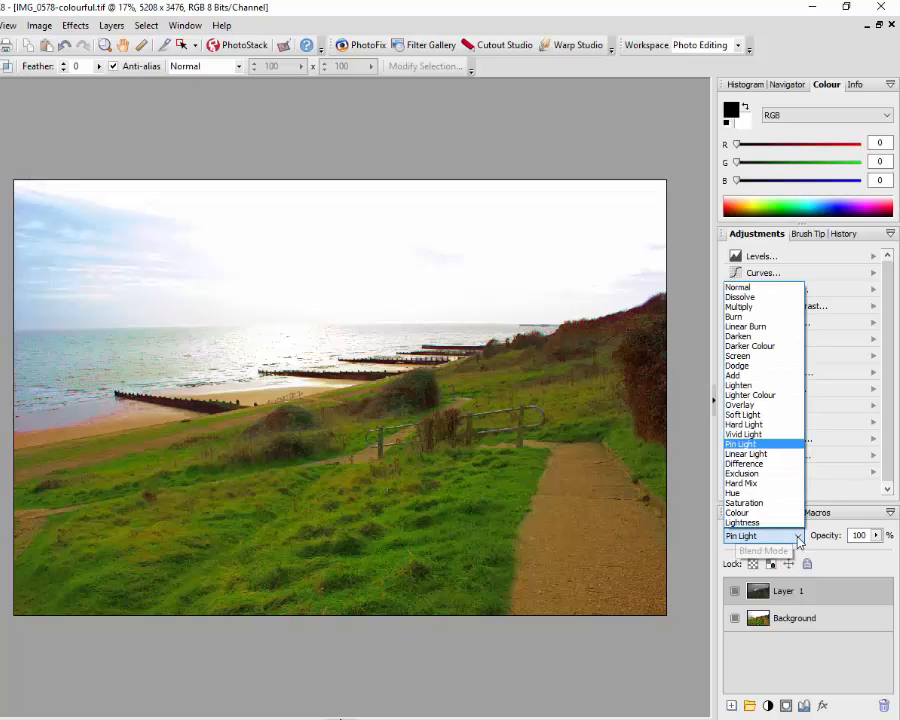
{"action": "left_click", "coordinate": [741, 337]}
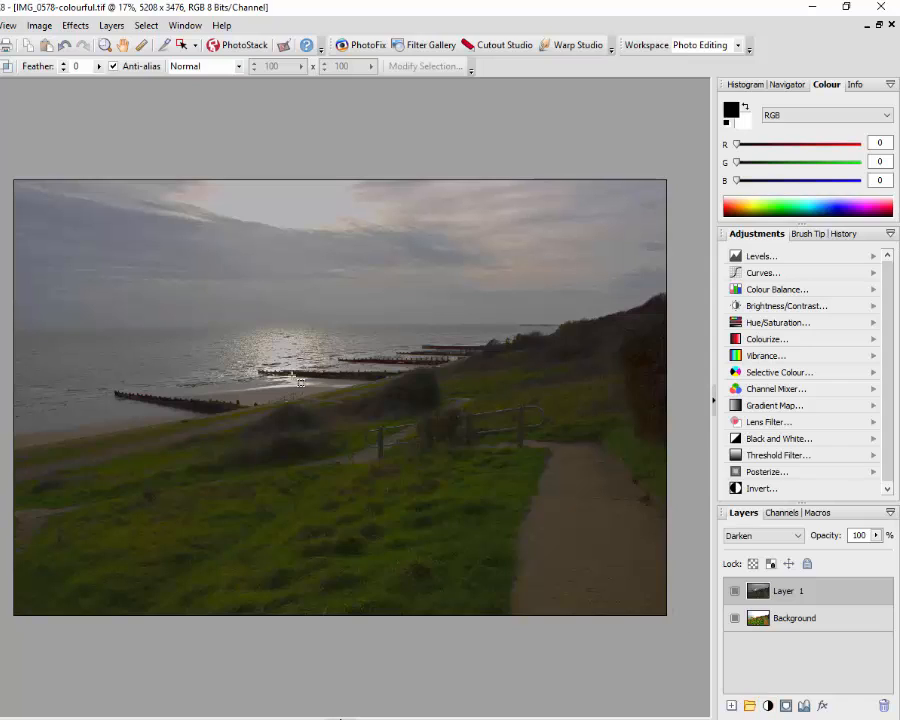
- Add a Brightness/Contrast adjustment layer above the pasted photo with brightness 37 and contrast 23
{"action": "left_click", "coordinate": [768, 706]}
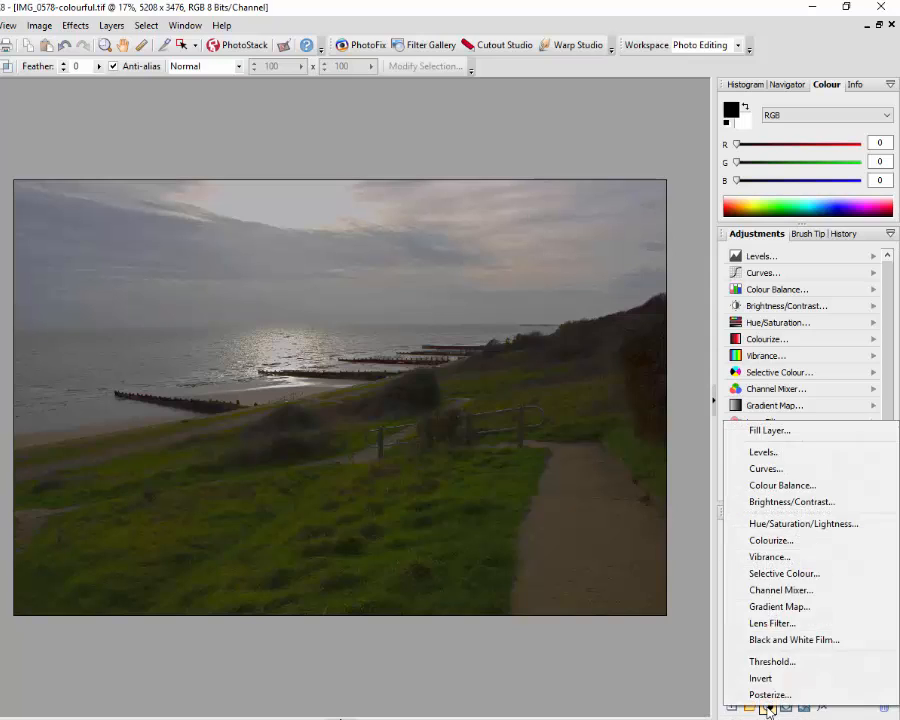
{"action": "left_click", "coordinate": [782, 502]}
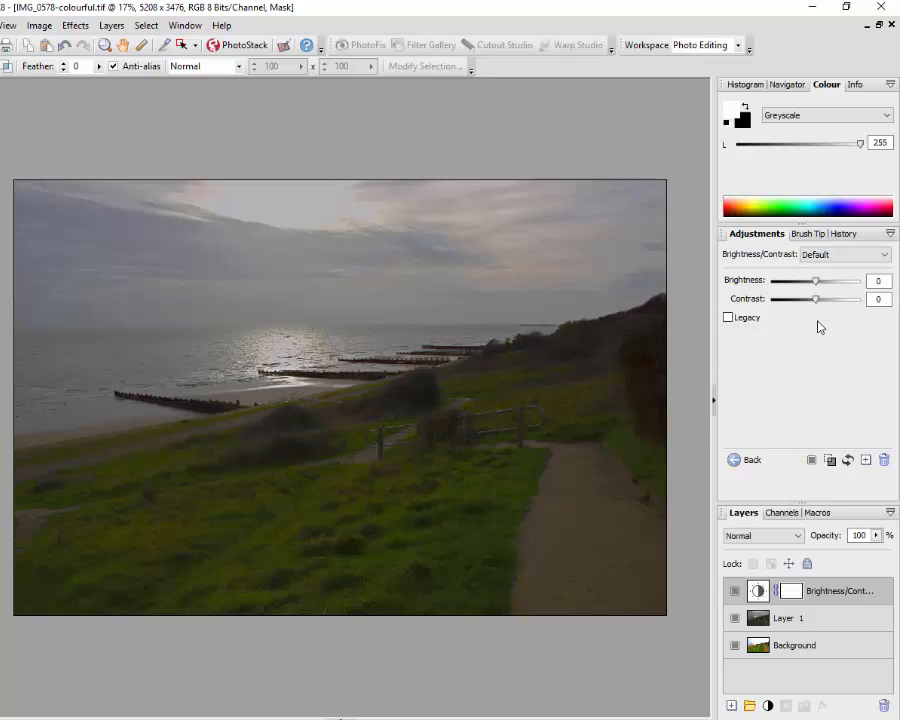
{"action": "left_click_drag", "start_coordinate": [817, 285], "coordinate": [835, 286]}
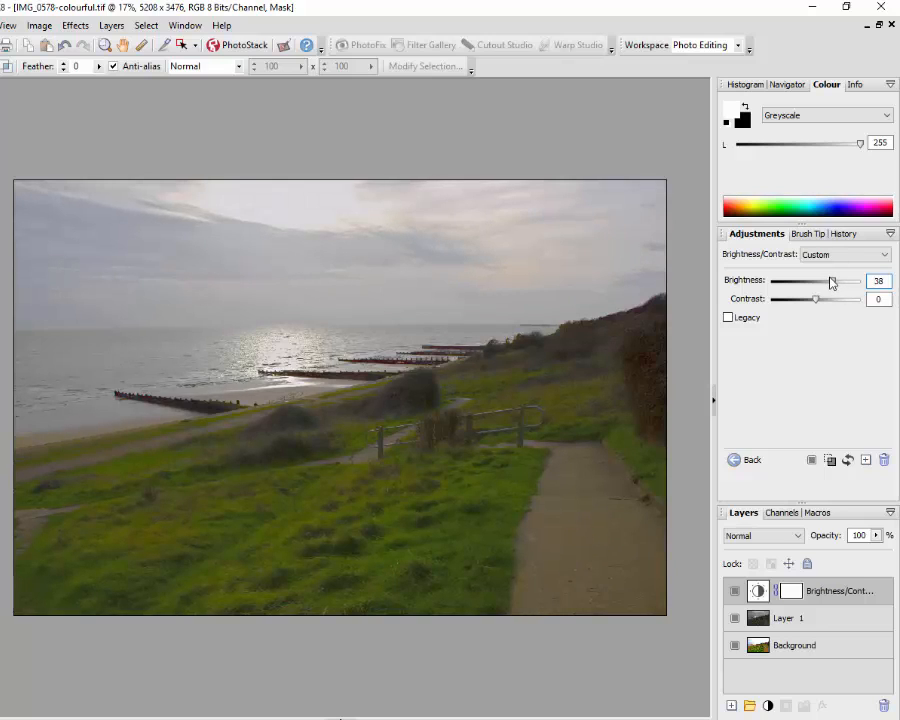
{"action": "left_click_drag", "start_coordinate": [838, 286], "coordinate": [835, 285]}
{"action": "left_click_drag", "start_coordinate": [818, 304], "coordinate": [826, 307]}
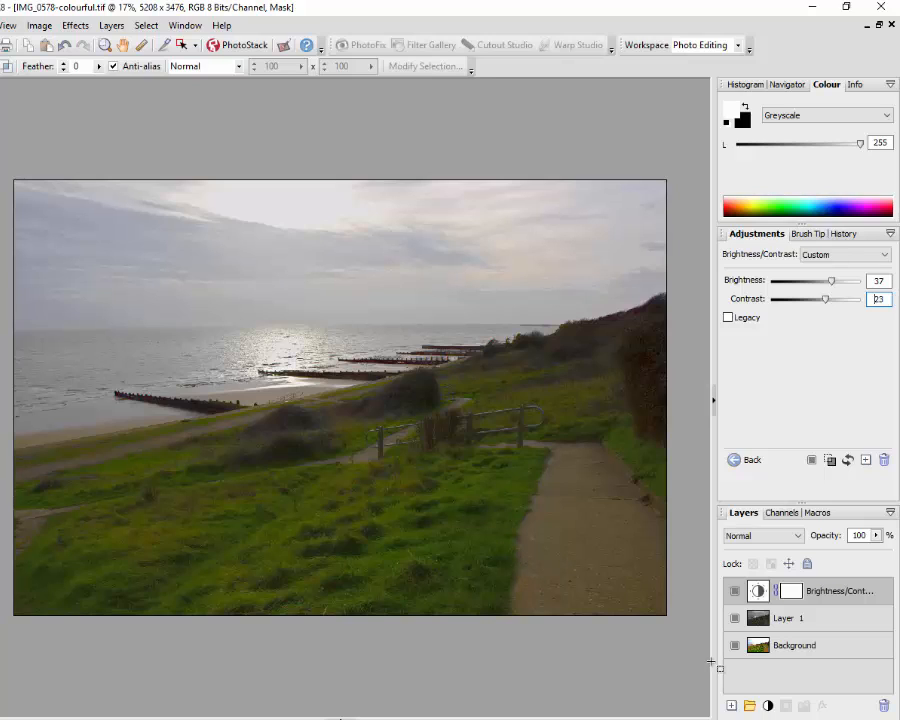
- Add a Levels adjustment layer on the RGB channel with the white input level at 236 and the midtone input at 0.988
{"action": "left_click", "coordinate": [767, 706]}
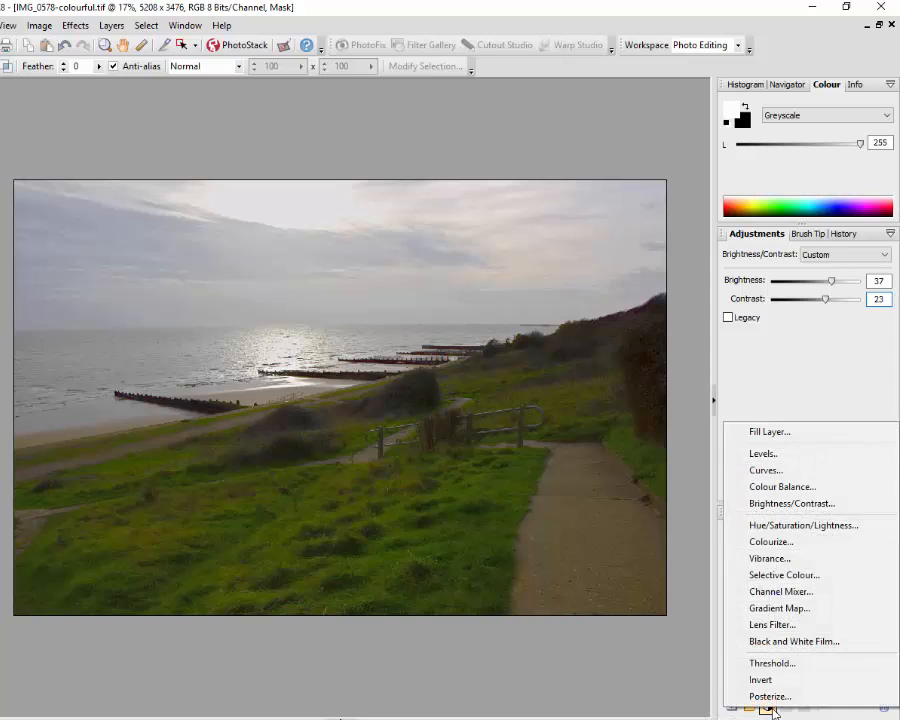
{"action": "left_click", "coordinate": [766, 453]}
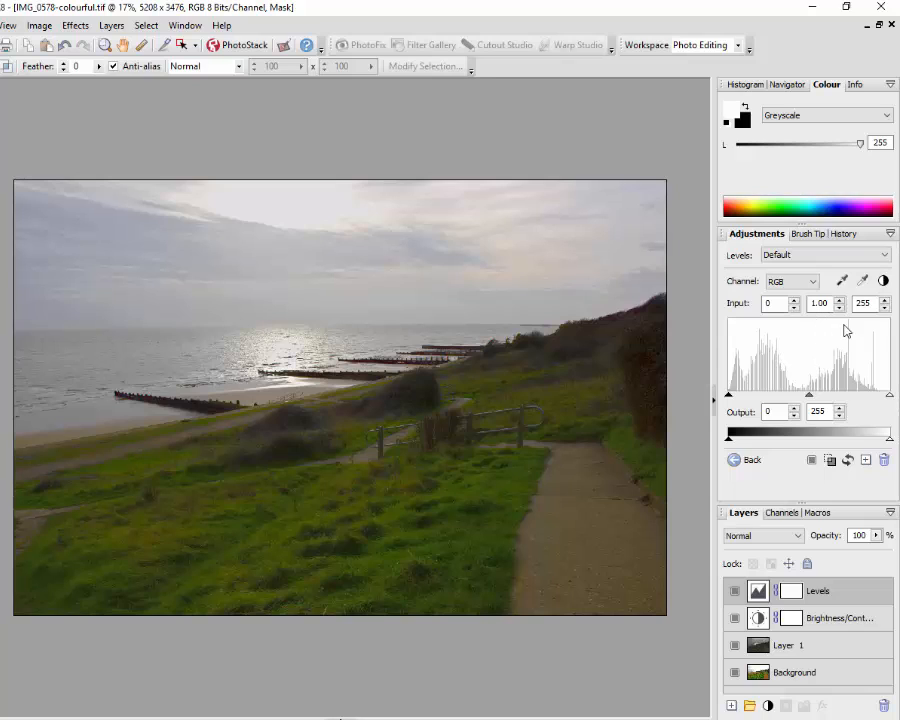
{"action": "left_click", "coordinate": [872, 305]}
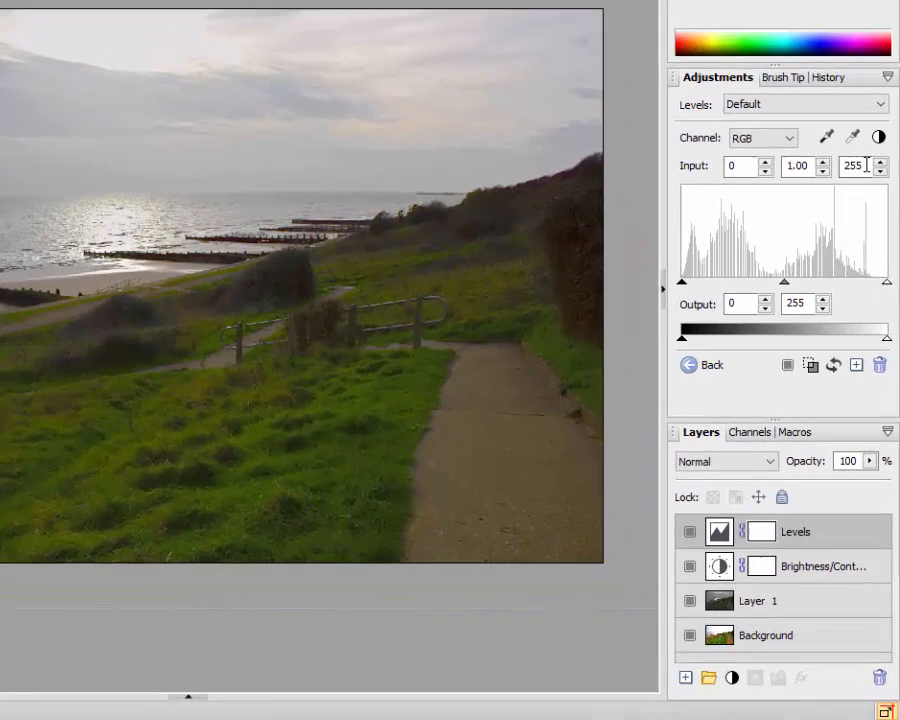
{"action": "left_click_drag", "start_coordinate": [870, 302], "coordinate": [852, 302]}
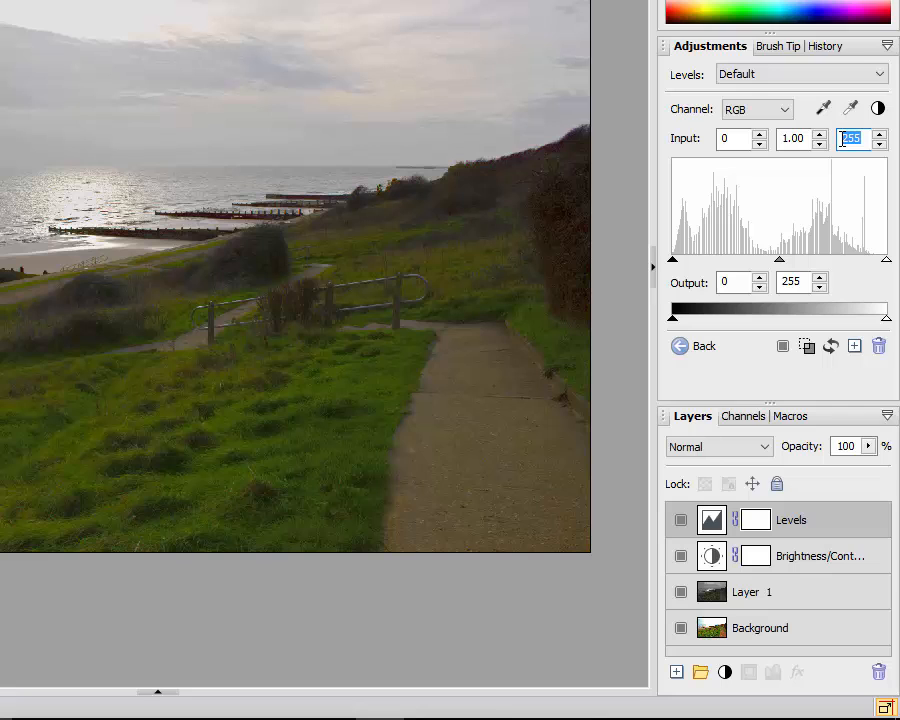
{"action": "type", "text": "236"}
{"action": "left_click_drag", "start_coordinate": [805, 138], "coordinate": [787, 138]}
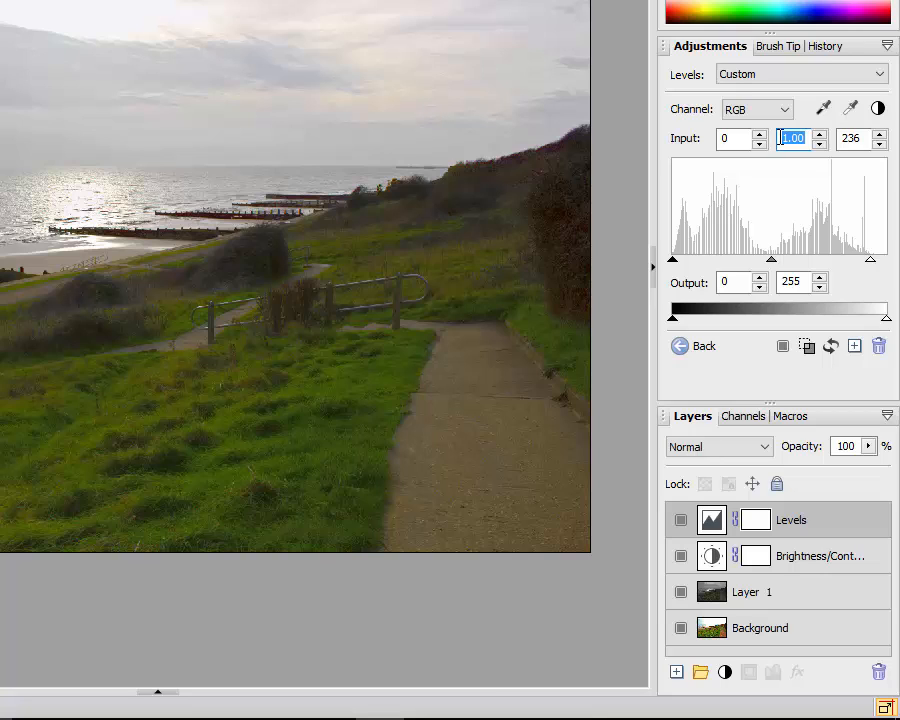
{"action": "type", "text": "0.9"}
{"action": "type", "text": "88"}
{"action": "key", "text": "Return"}
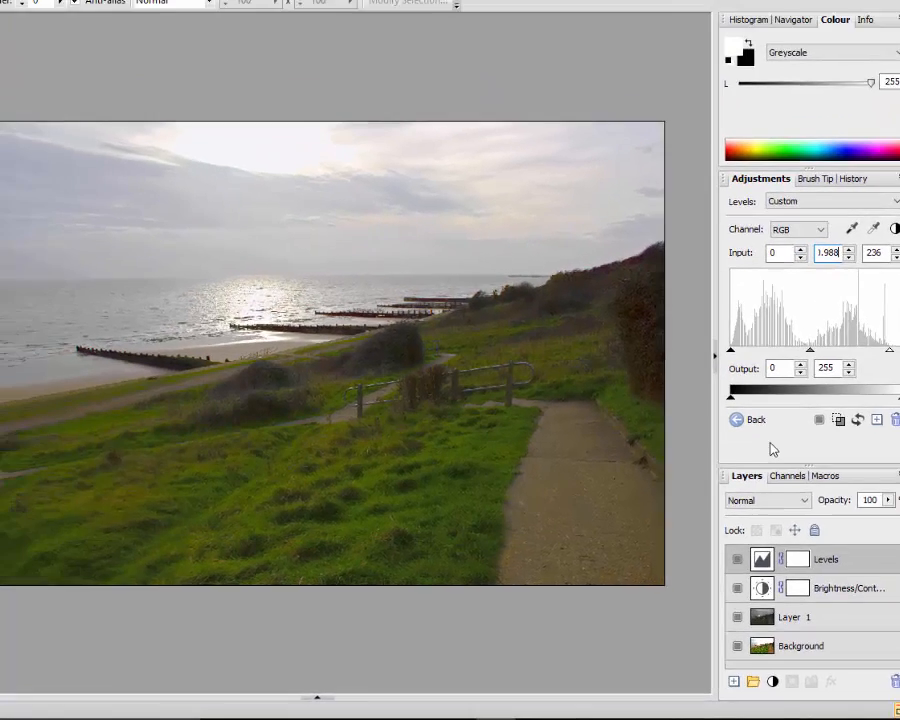